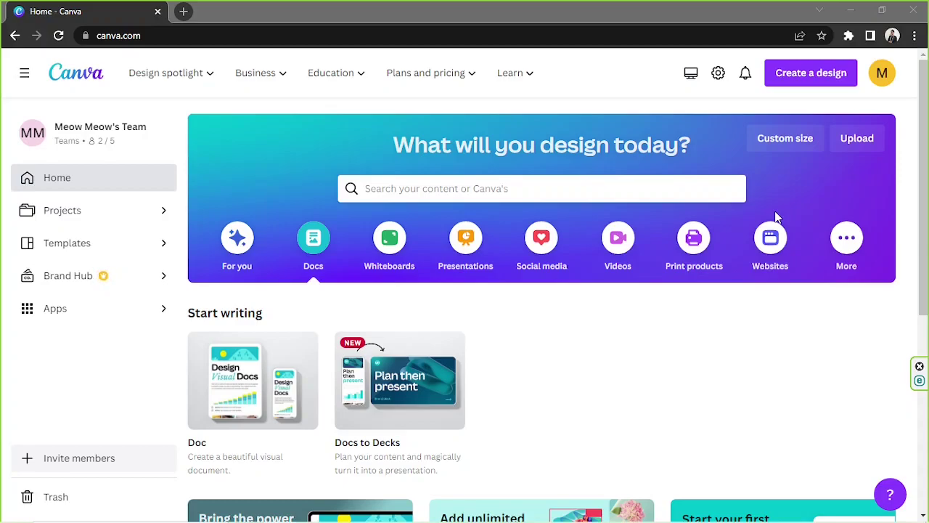
# Search the templates for "instagram reel" and open the Instagram Reel template category.
pyautogui.click(524, 187)
pyautogui.write('ins')
pyautogui.write('tagram')
pyautogui.write(' re')
pyautogui.press('BackSpace')
pyautogui.write('reel')
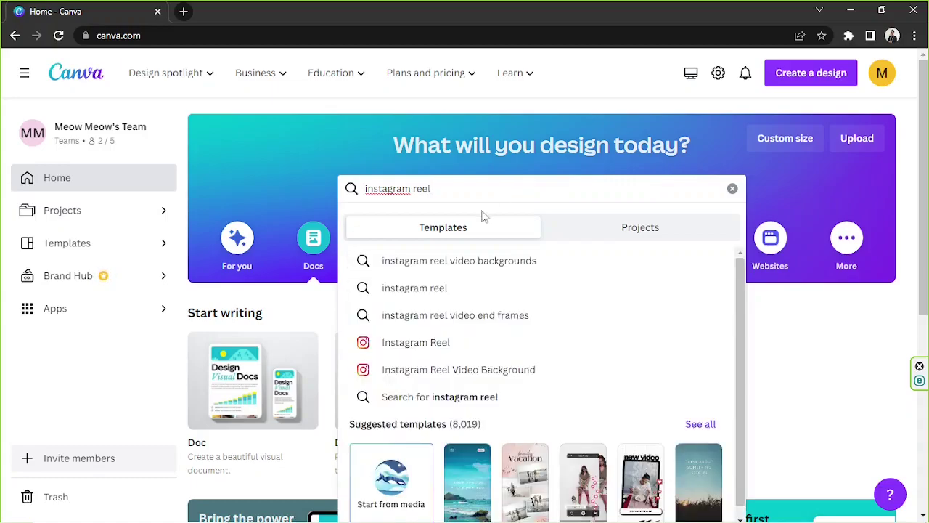
pyautogui.click(459, 347)
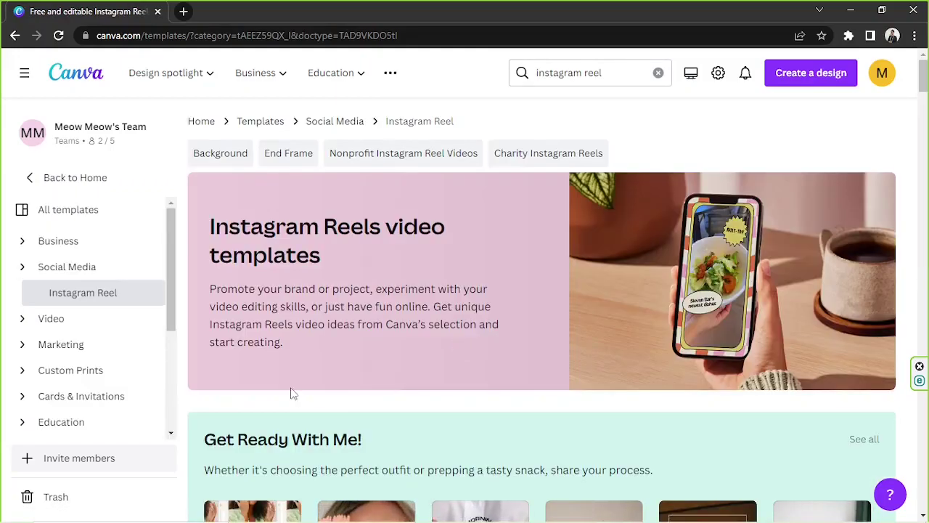
# Look through the Instagram Reel templates and create a blank Instagram Reel design.
pyautogui.scroll(-1, 419, 285)
pyautogui.scroll(-10, 419, 288)
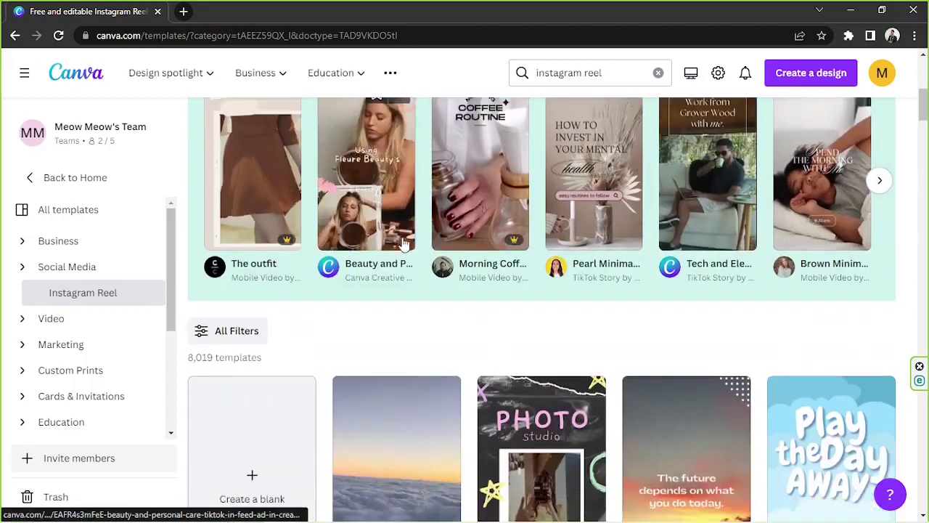
pyautogui.scroll(-9, 403, 243)
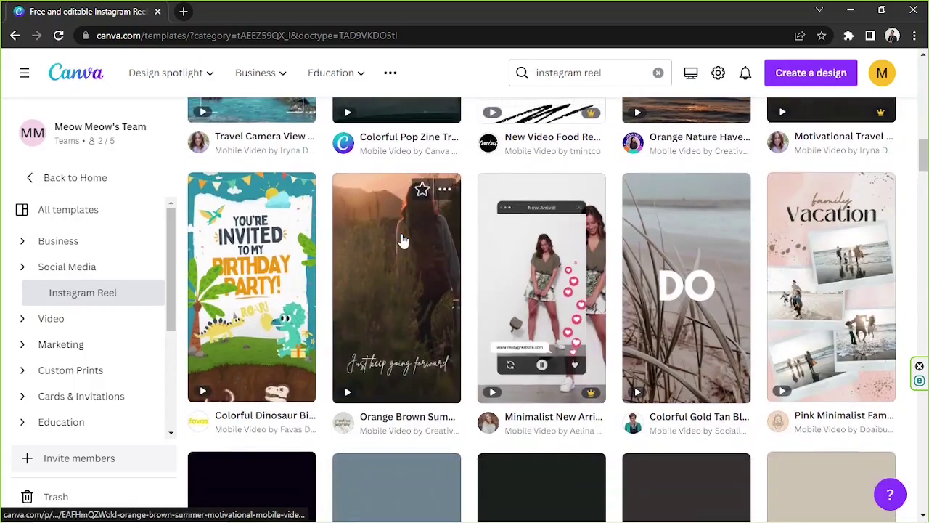
pyautogui.scroll(-5, 403, 239)
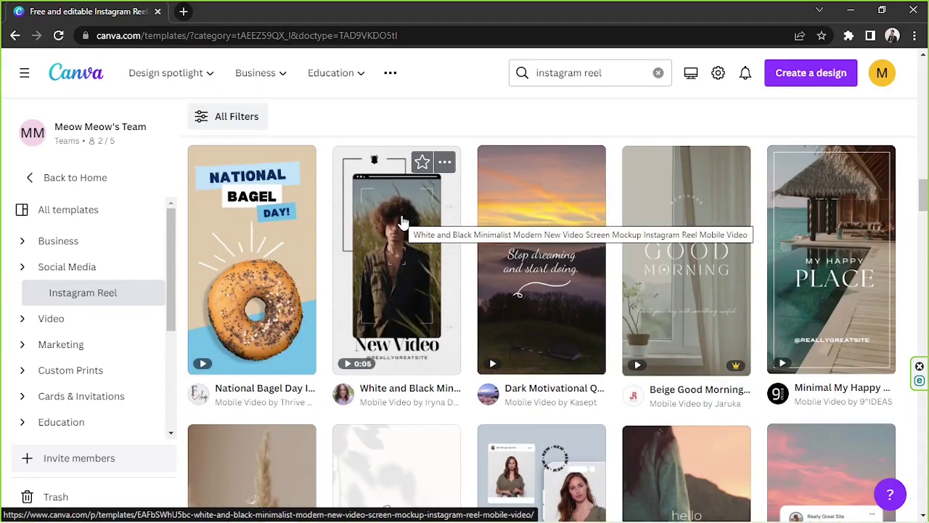
pyautogui.scroll(3, 403, 222)
pyautogui.scroll(10, 403, 222)
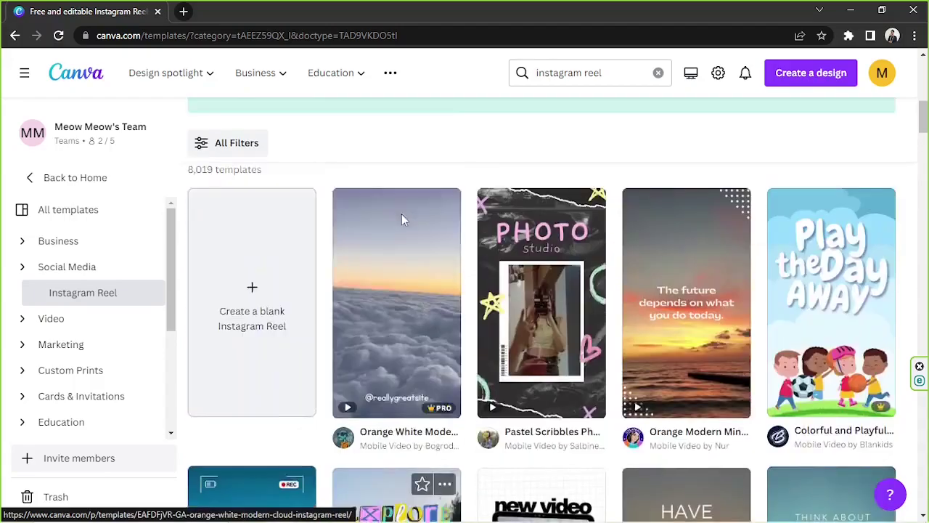
pyautogui.scroll(-2, 402, 217)
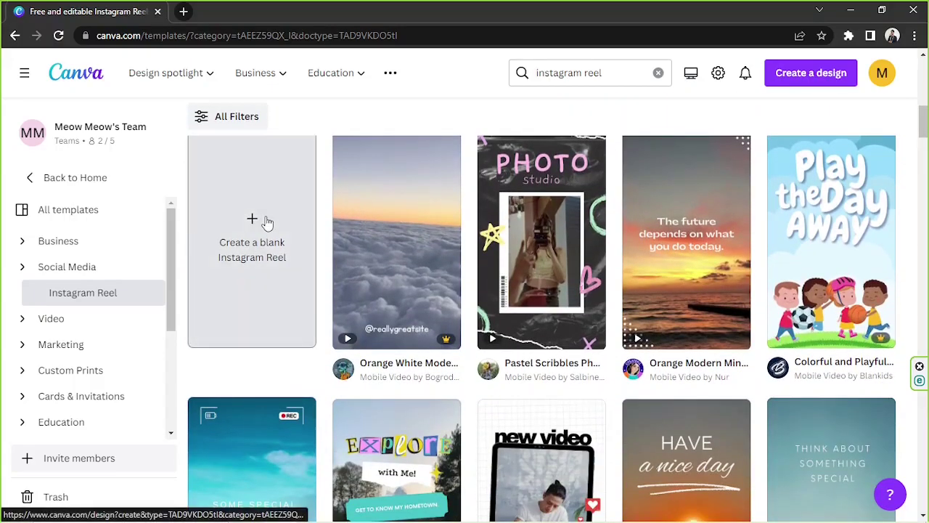
pyautogui.click(266, 221)
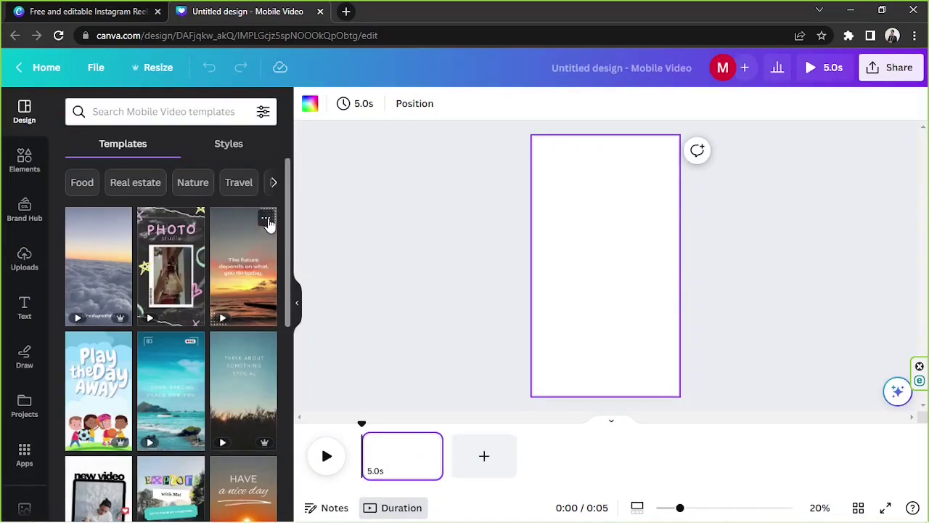
# Examine the suggested mobile video templates and collapse the template list to leave the blank page in view.
pyautogui.scroll(-3, 230, 233)
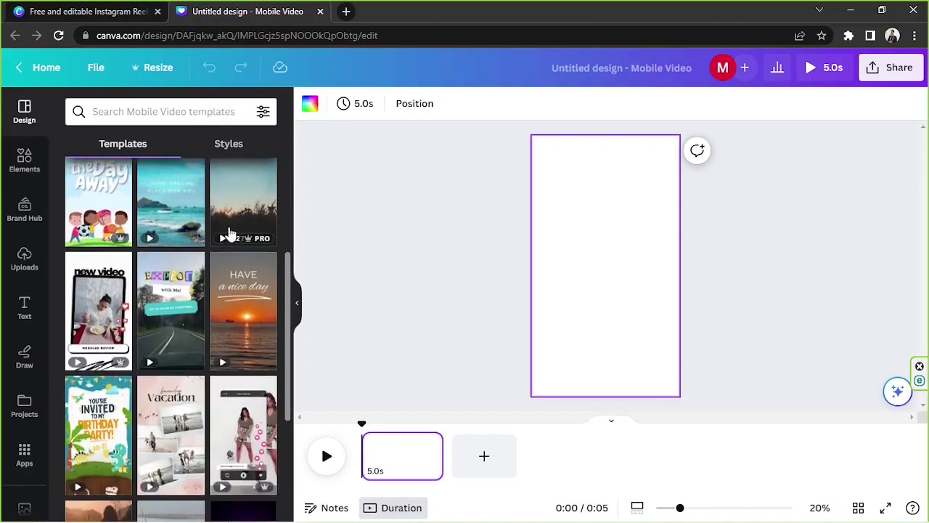
pyautogui.scroll(-3, 230, 234)
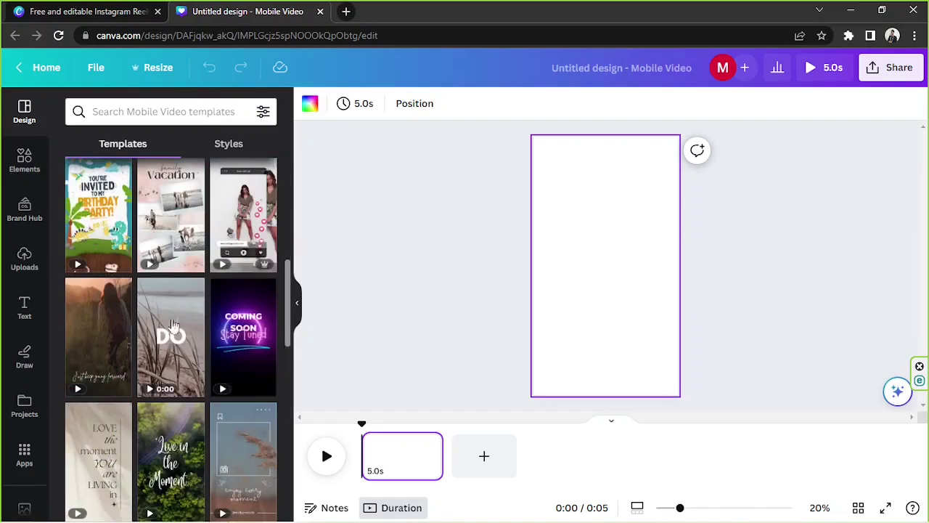
pyautogui.scroll(-2, 155, 300)
pyautogui.scroll(-2, 154, 301)
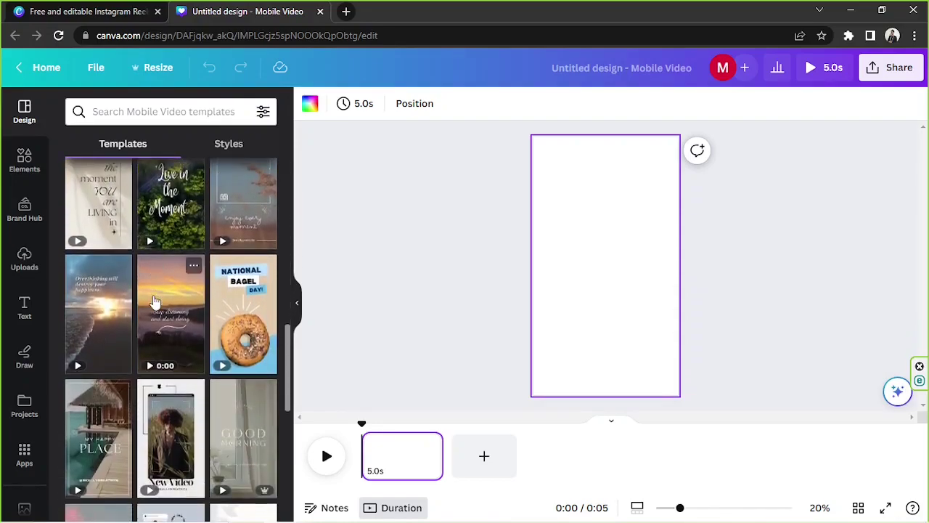
pyautogui.click(296, 305)
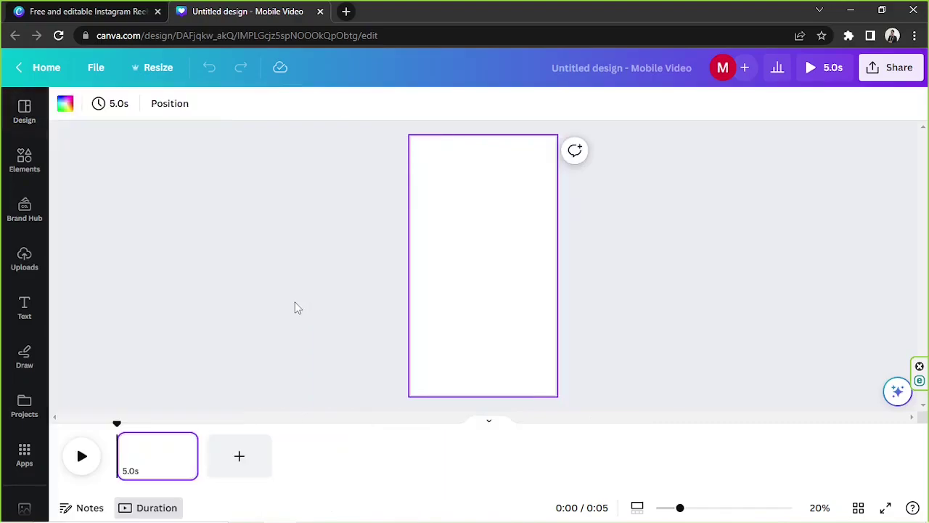
pyautogui.click(581, 318)
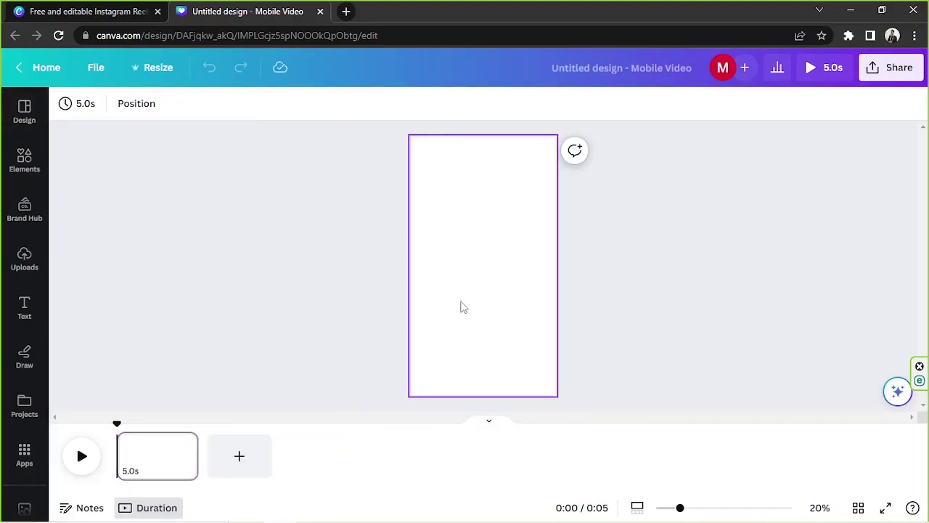
# Apply the default pastel yellow-to-pink gradient as the page's background color.
pyautogui.click(464, 307)
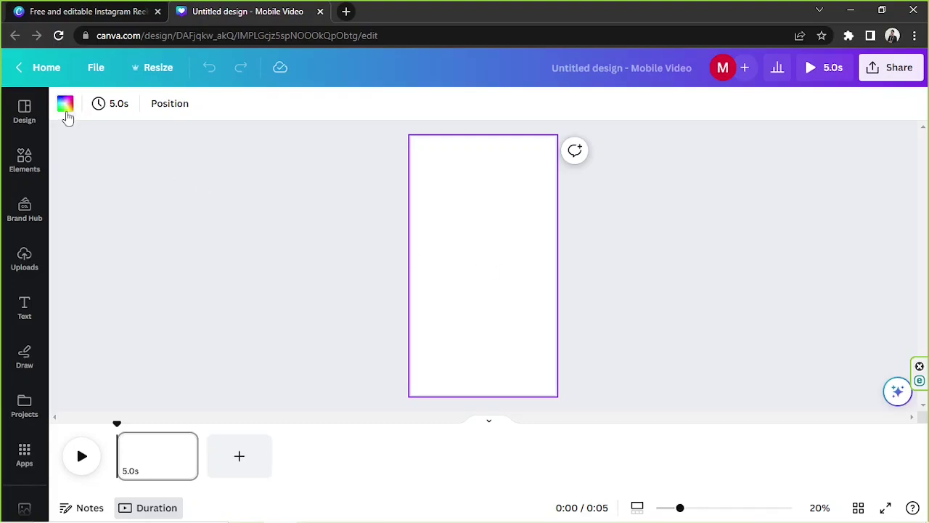
pyautogui.click(66, 109)
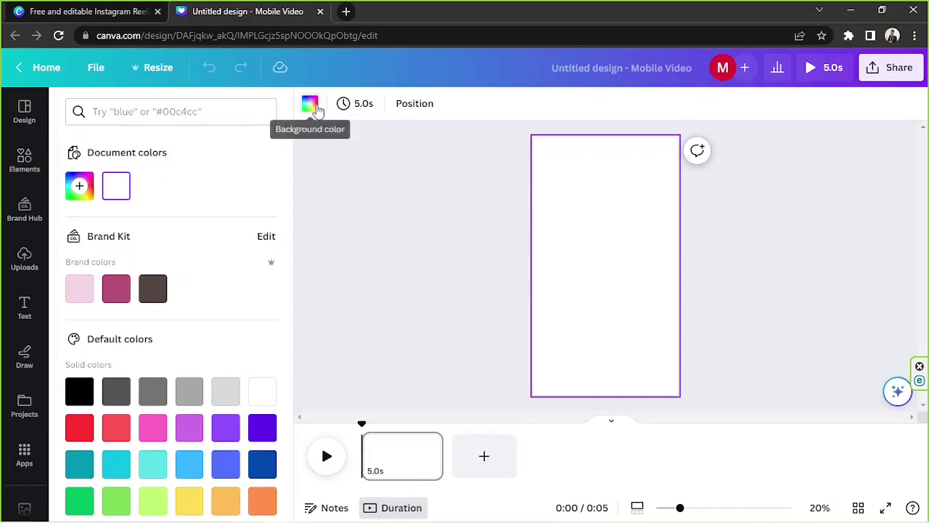
pyautogui.scroll(-3, 251, 196)
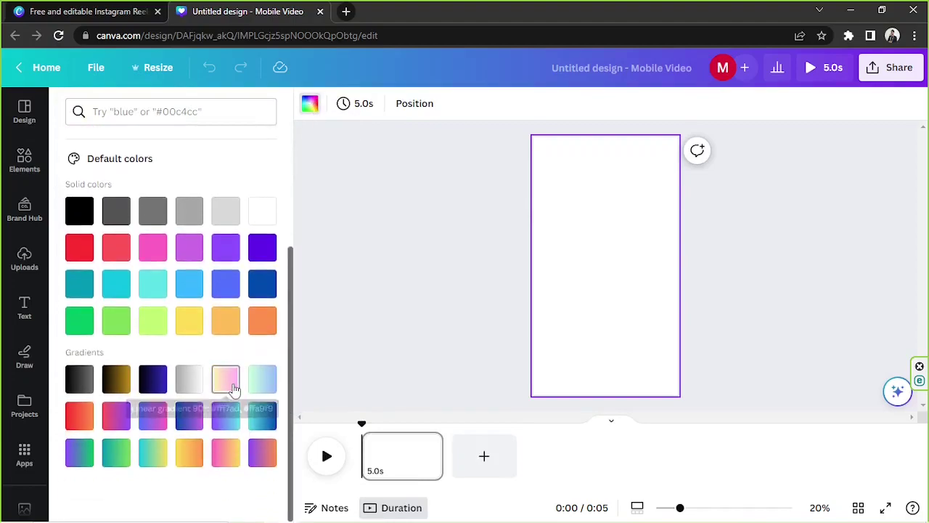
pyautogui.scroll(3, 210, 193)
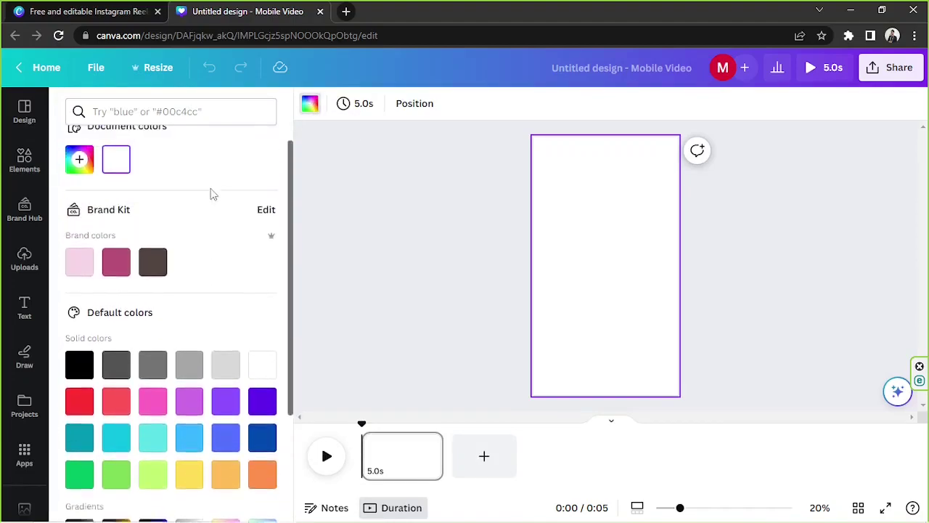
pyautogui.scroll(-3, 163, 326)
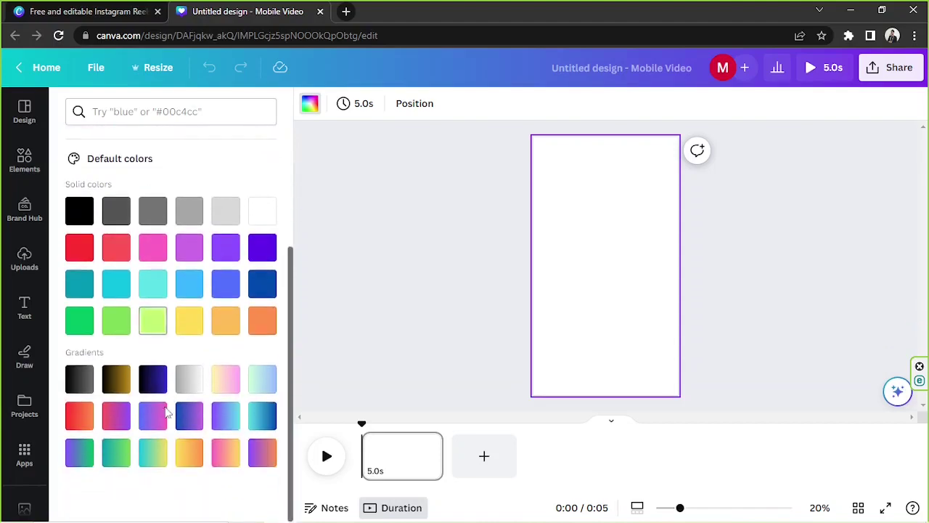
pyautogui.click(225, 384)
pyautogui.scroll(3, 220, 359)
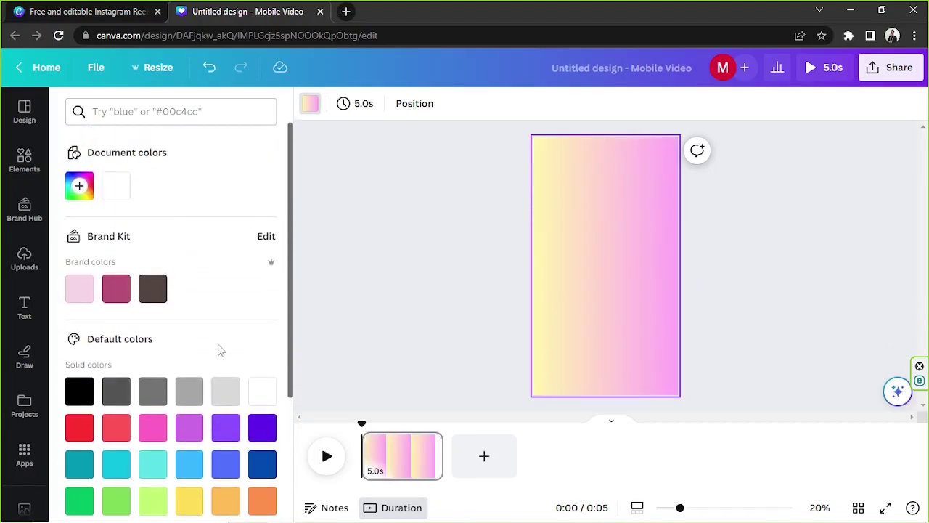
# Customize the background gradient by changing its first color to pastel pink and its second to pale yellow #FFFFE0.
pyautogui.click(79, 186)
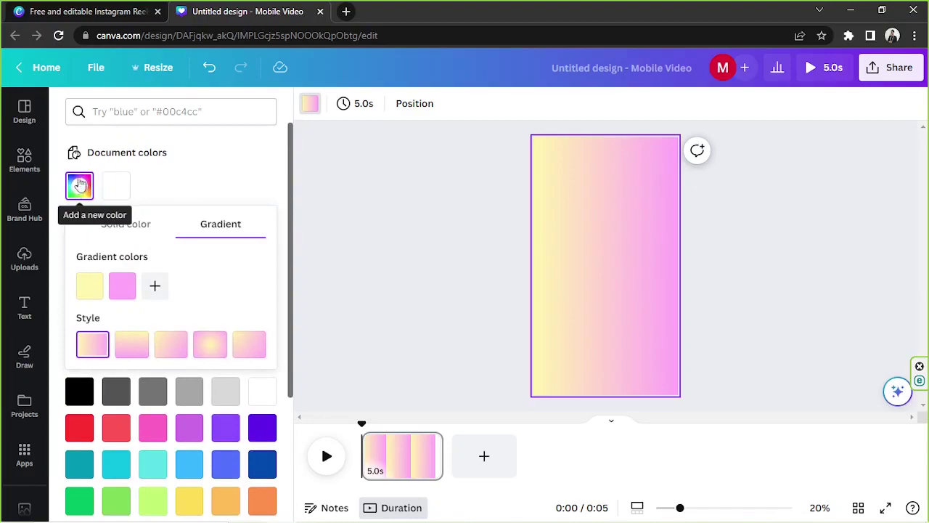
pyautogui.click(87, 289)
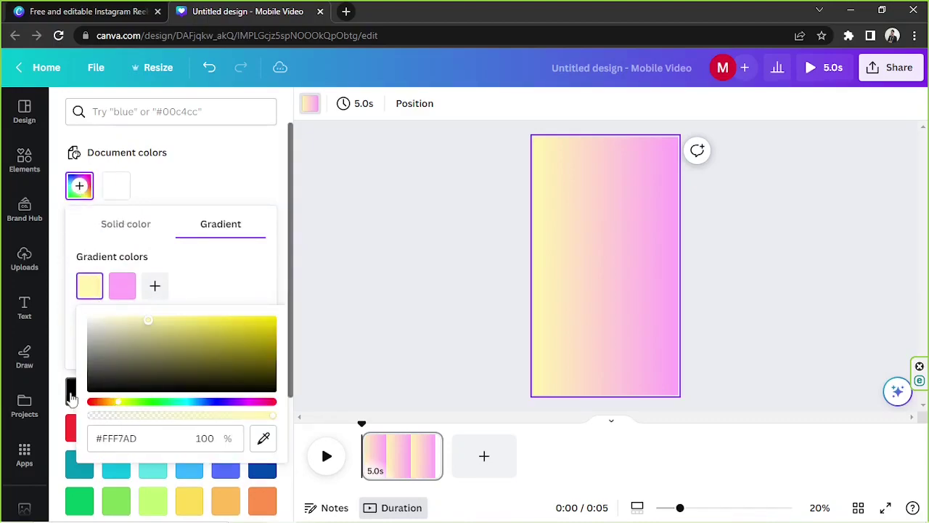
pyautogui.moveTo(99, 404); pyautogui.dragTo(88, 402)
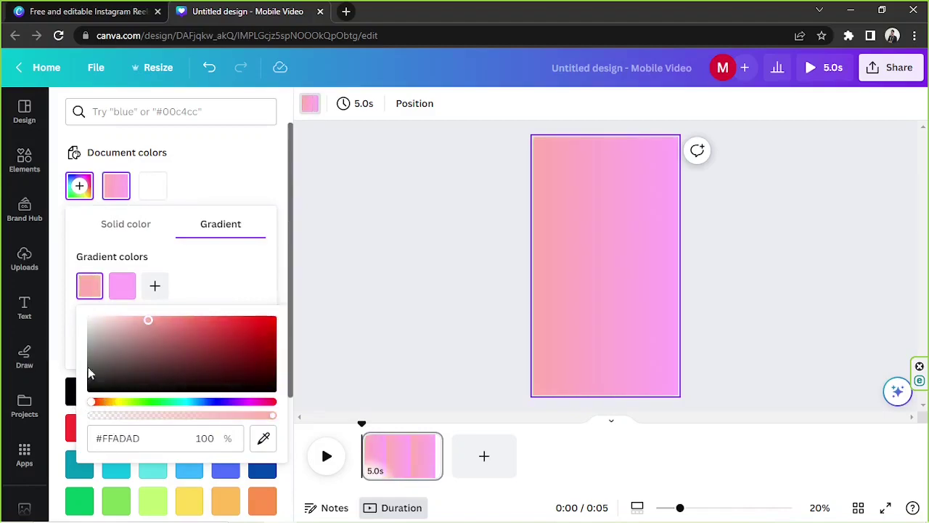
pyautogui.click(122, 286)
pyautogui.click(153, 402)
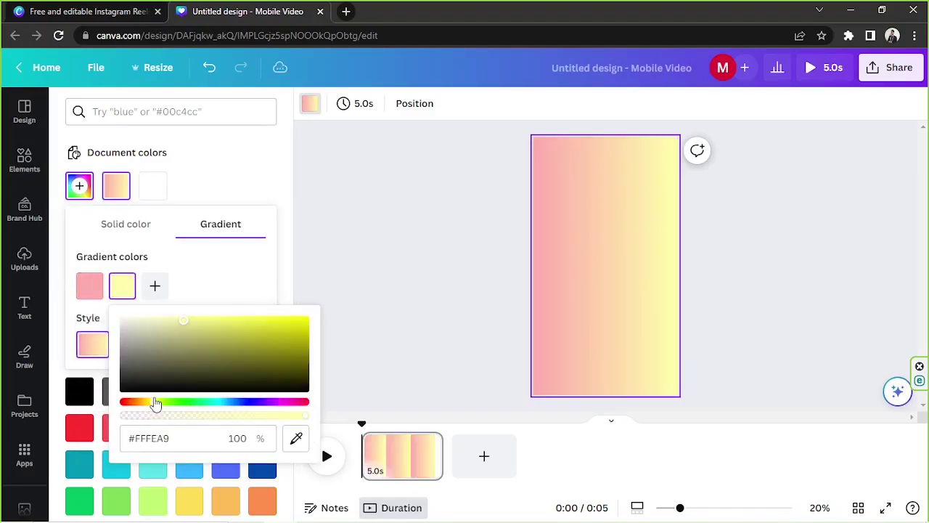
pyautogui.moveTo(172, 369); pyautogui.dragTo(143, 294)
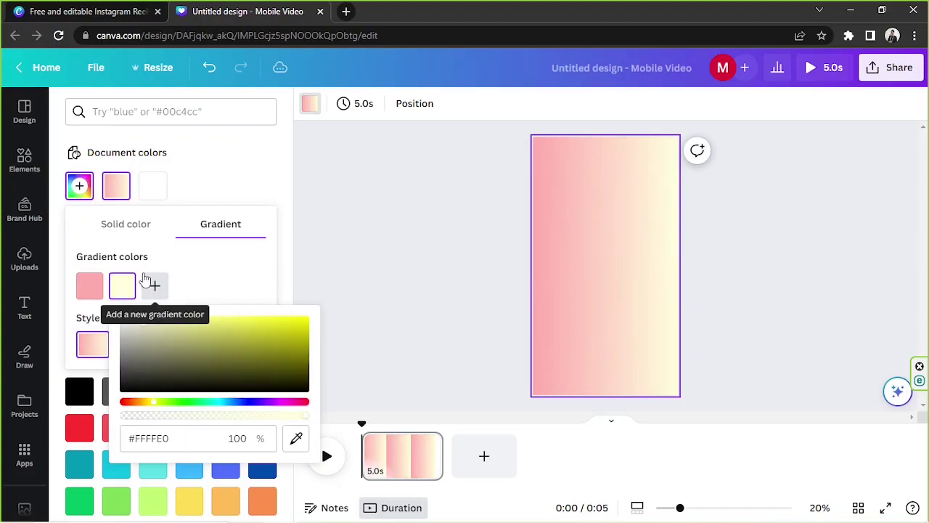
pyautogui.click(234, 295)
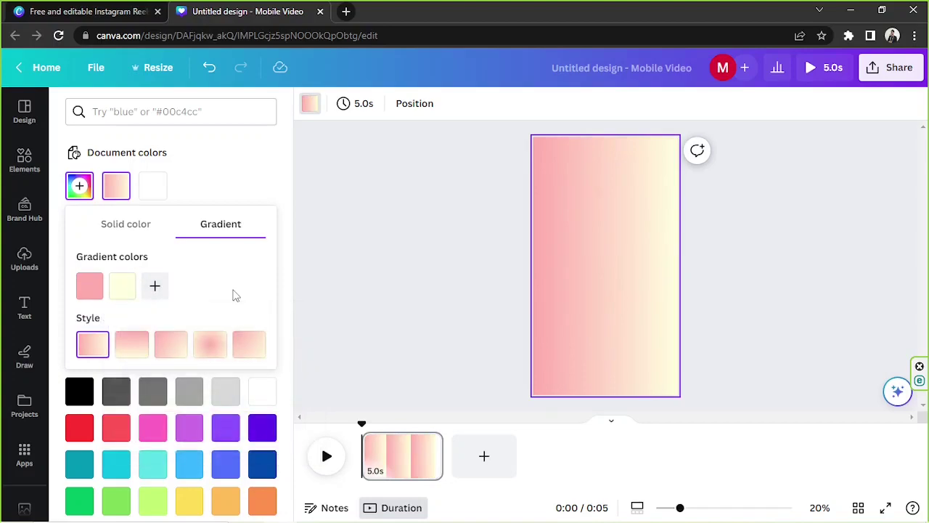
# Add a third color, light blue #BBE7FF, to the background gradient.
pyautogui.click(153, 286)
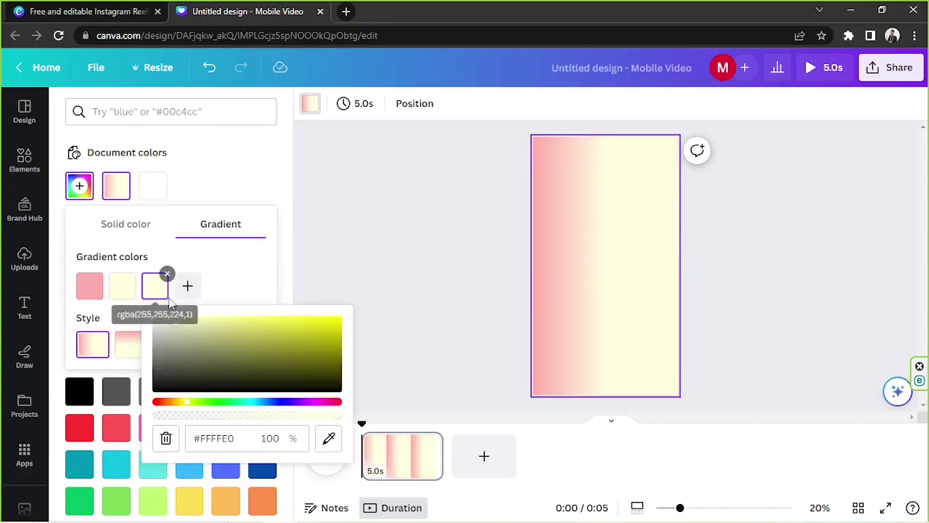
pyautogui.click(290, 402)
pyautogui.moveTo(289, 405); pyautogui.dragTo(260, 405)
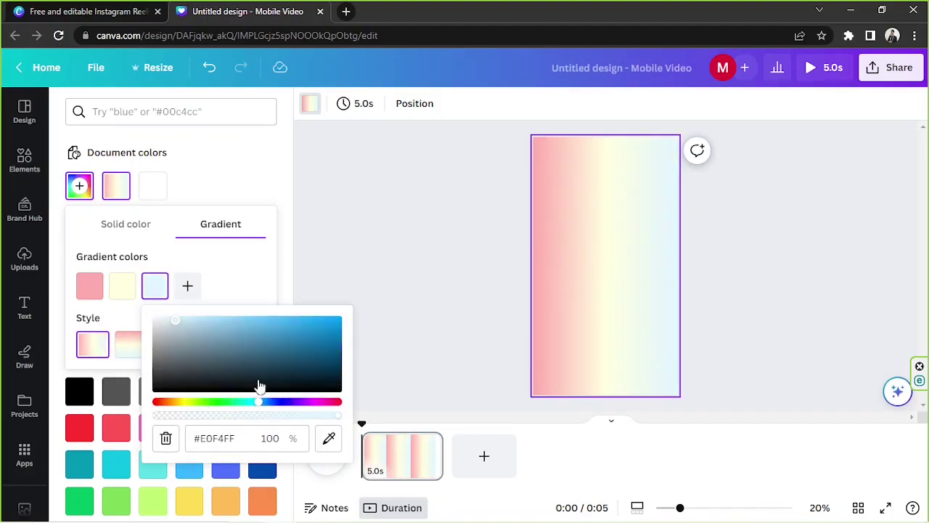
pyautogui.moveTo(218, 342); pyautogui.dragTo(206, 296)
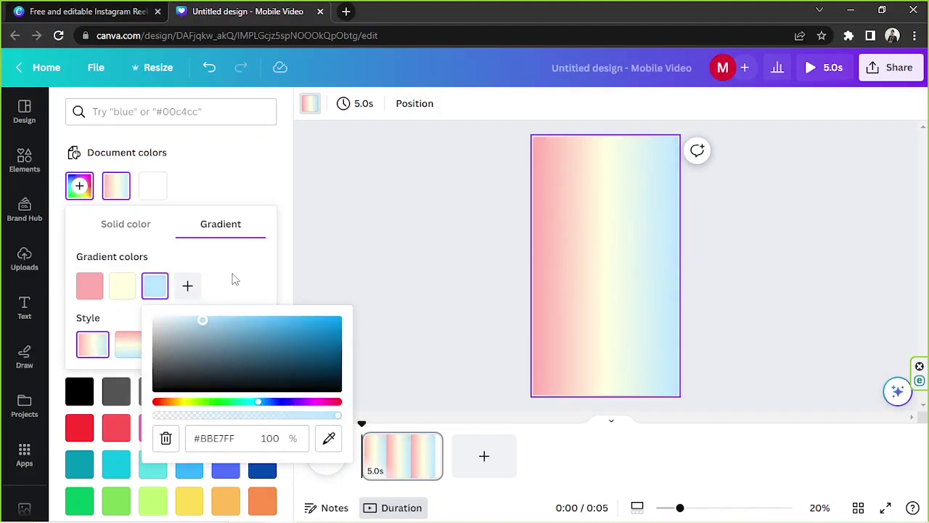
# Close the gradient editor and set the page background to the light pink brand color.
pyautogui.click(240, 186)
pyautogui.click(241, 186)
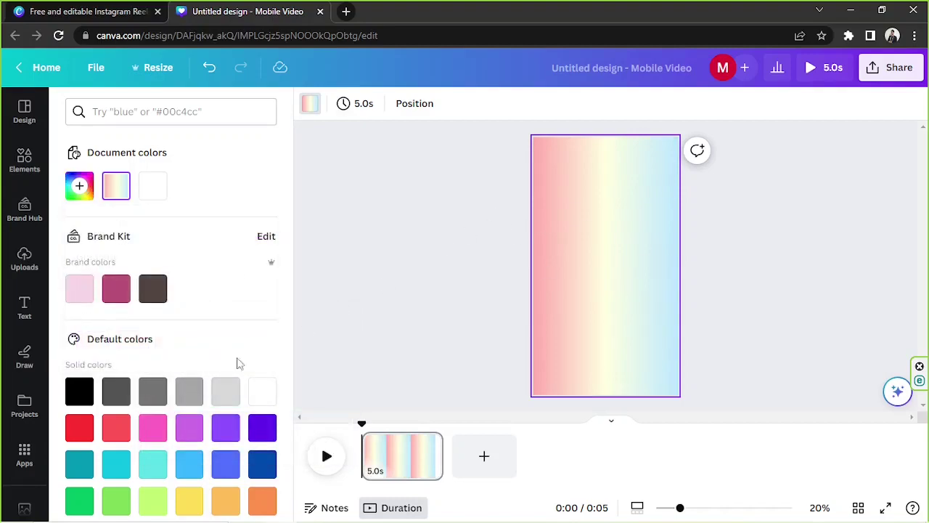
pyautogui.click(82, 298)
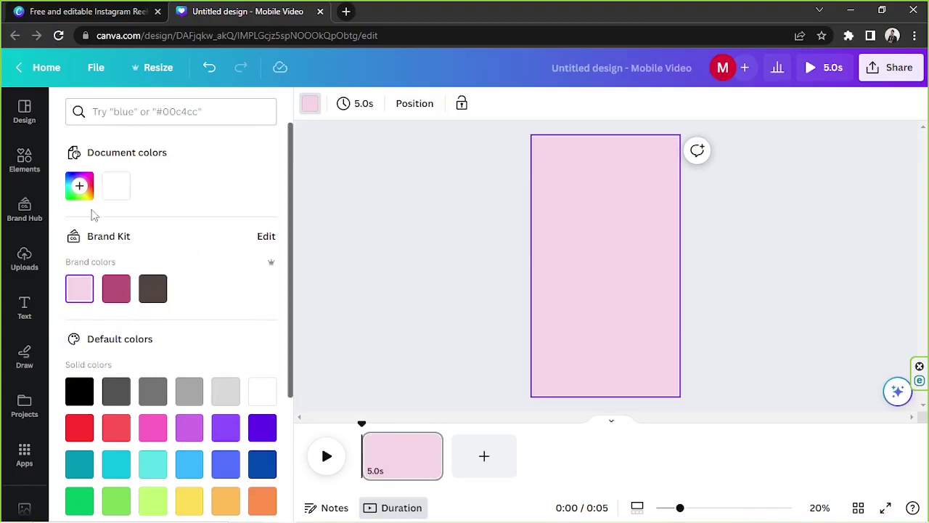
# Place the uploaded 30.0s potted flower video on the page and use it to replace the background.
pyautogui.click(36, 273)
pyautogui.click(36, 274)
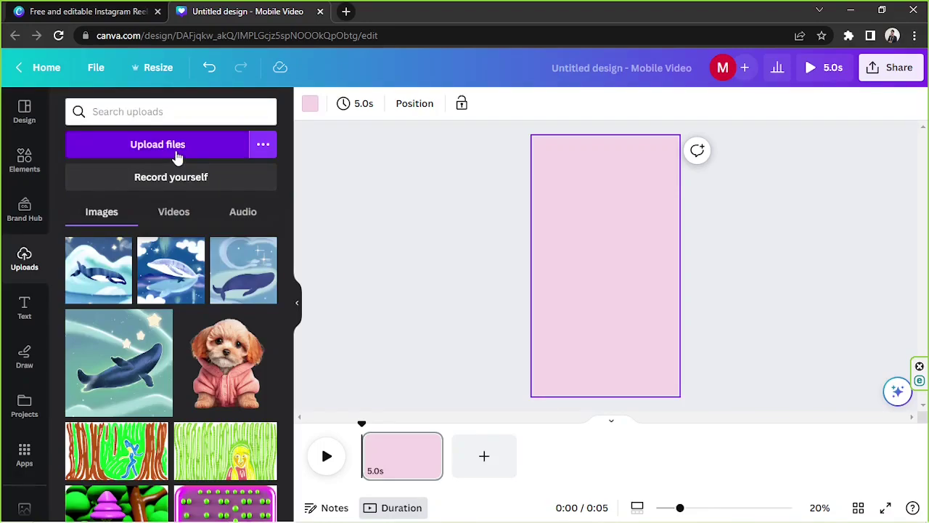
pyautogui.click(166, 219)
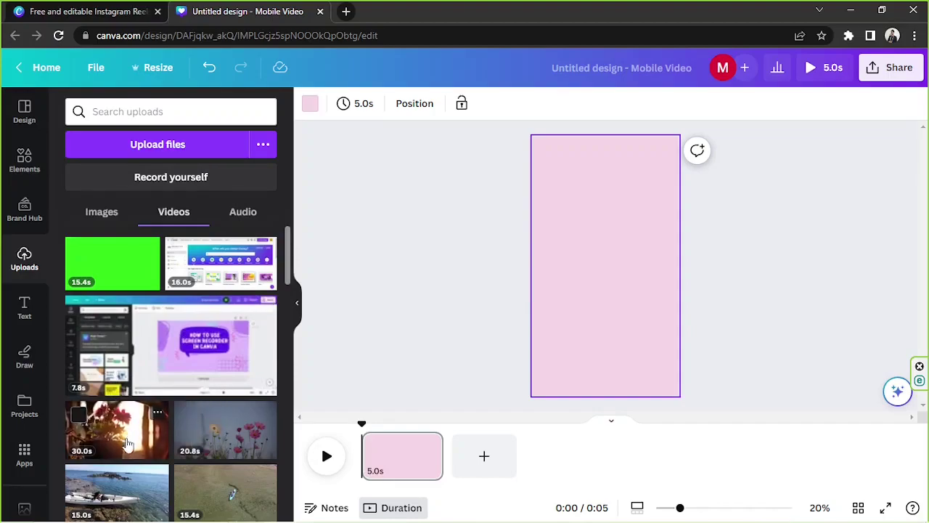
pyautogui.moveTo(135, 430); pyautogui.dragTo(563, 267)
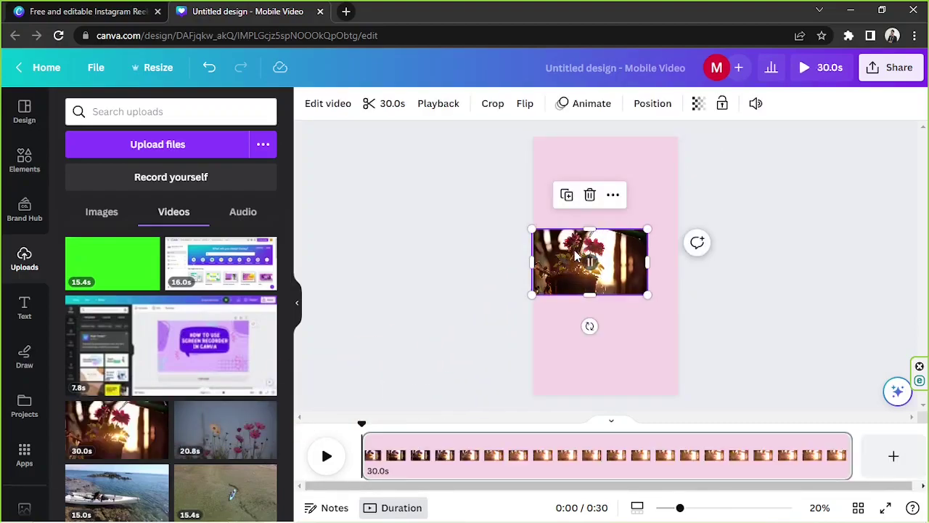
pyautogui.rightClick(570, 255)
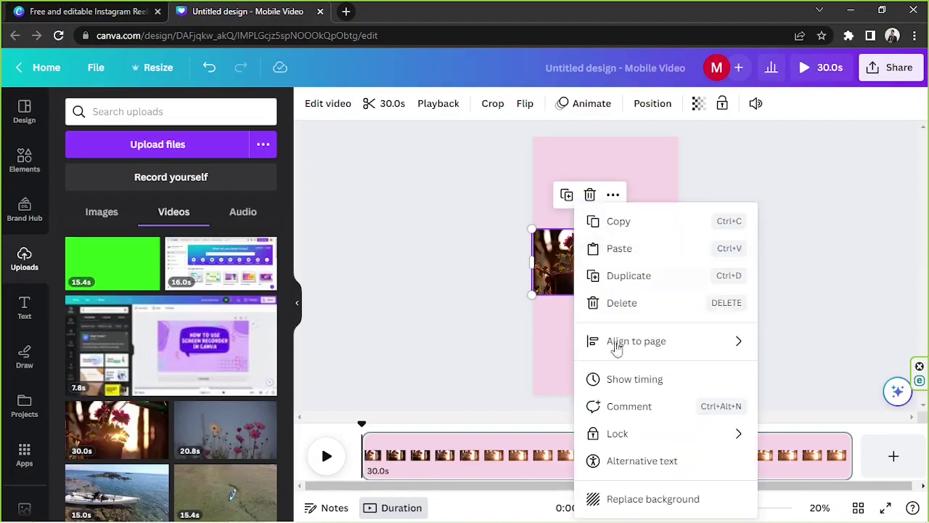
pyautogui.click(632, 499)
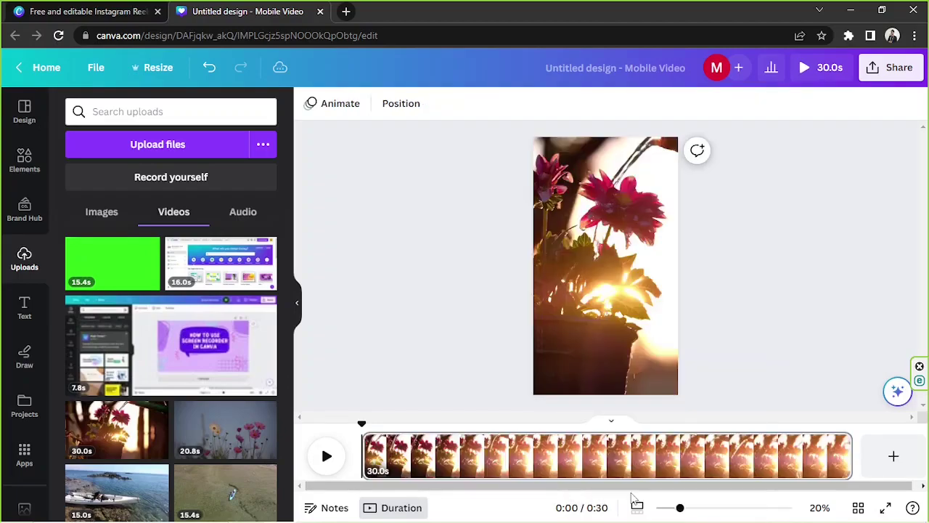
# Reposition the background video within its frame so the potted flower sits along the left side of the page.
pyautogui.doubleClick(636, 238)
pyautogui.moveTo(629, 232); pyautogui.dragTo(589, 232)
pyautogui.click(827, 180)
pyautogui.click(832, 181)
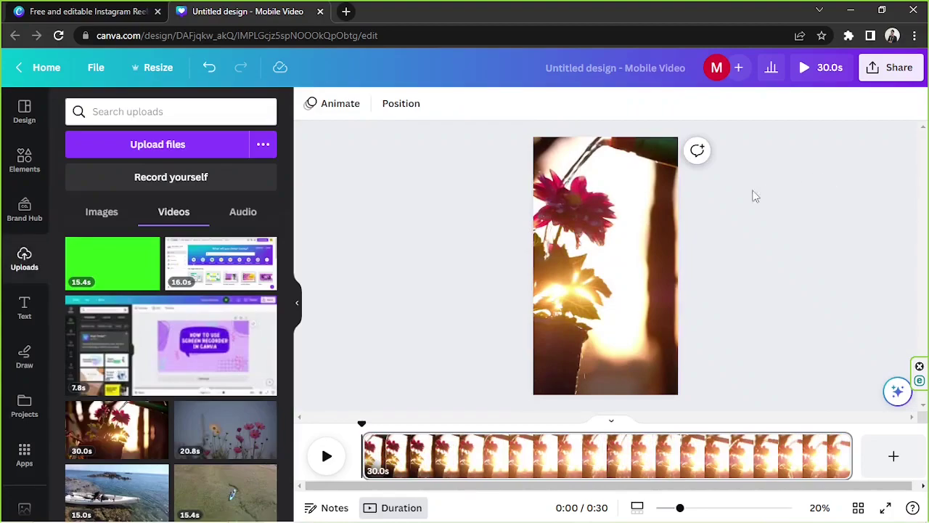
# Trim the background video clip to a duration of 10.0 seconds and finish trimming.
pyautogui.click(424, 454)
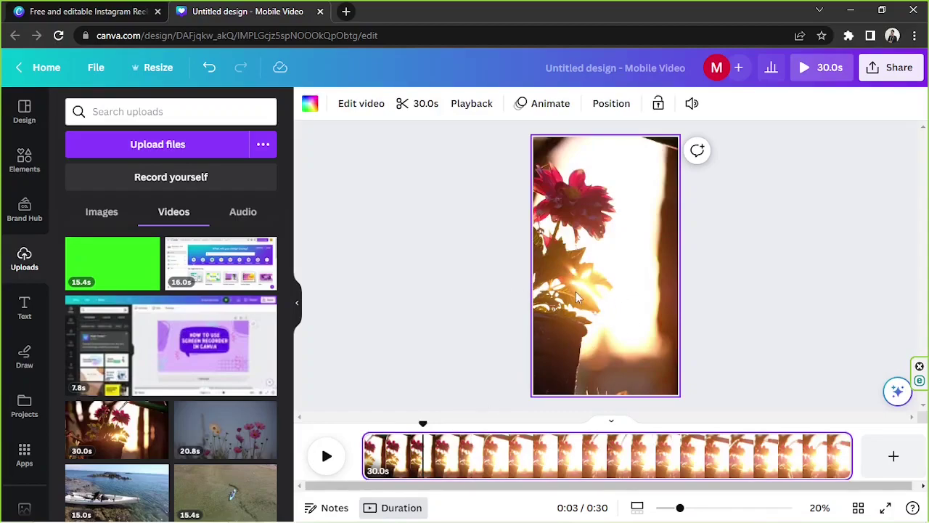
pyautogui.click(415, 110)
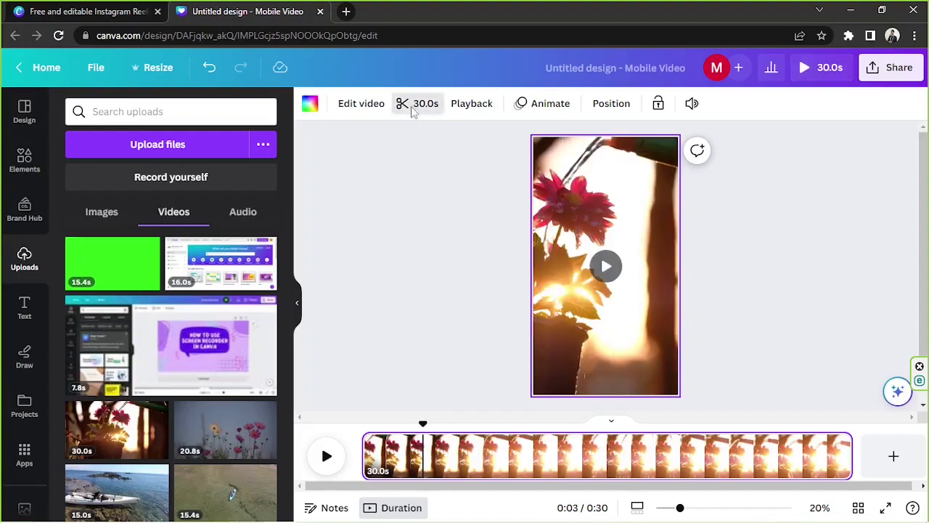
pyautogui.moveTo(878, 107); pyautogui.dragTo(629, 108)
pyautogui.doubleClick(337, 103)
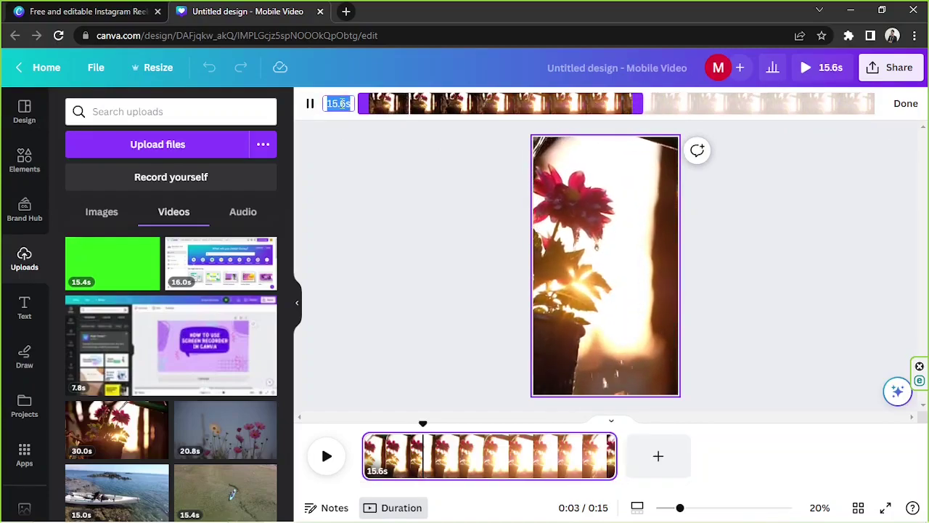
pyautogui.write('1')
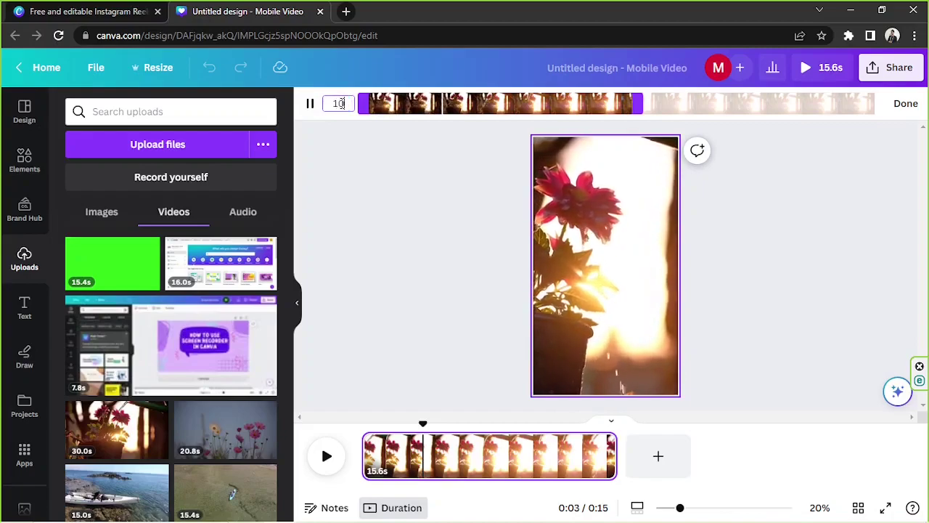
pyautogui.write('0')
pyautogui.press('Return')
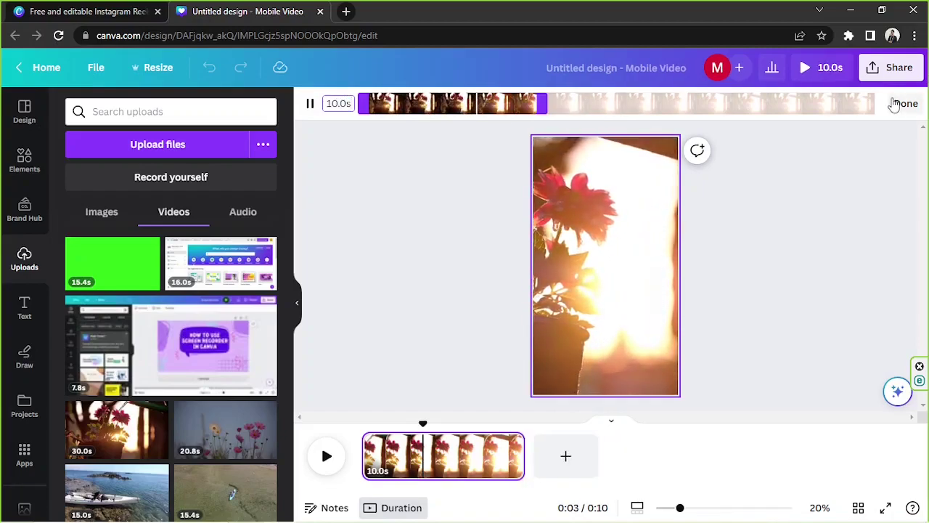
pyautogui.click(906, 103)
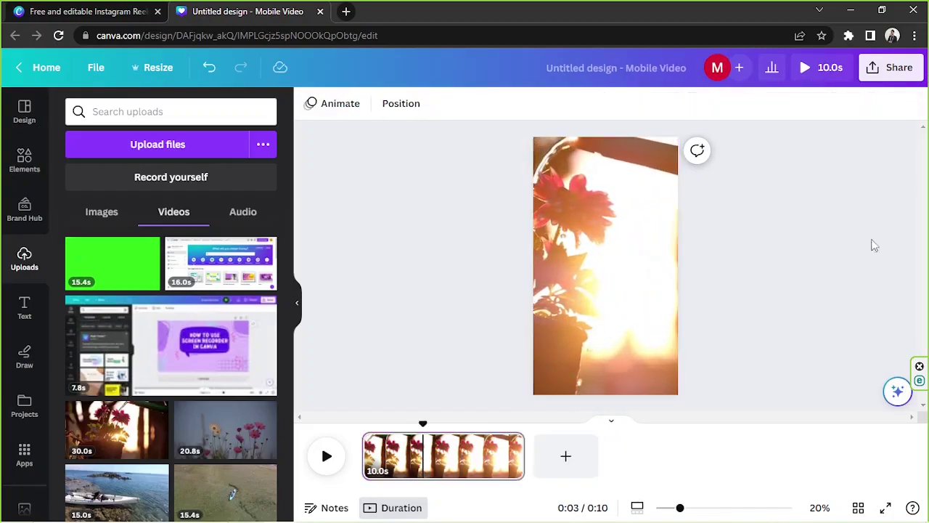
pyautogui.click(628, 269)
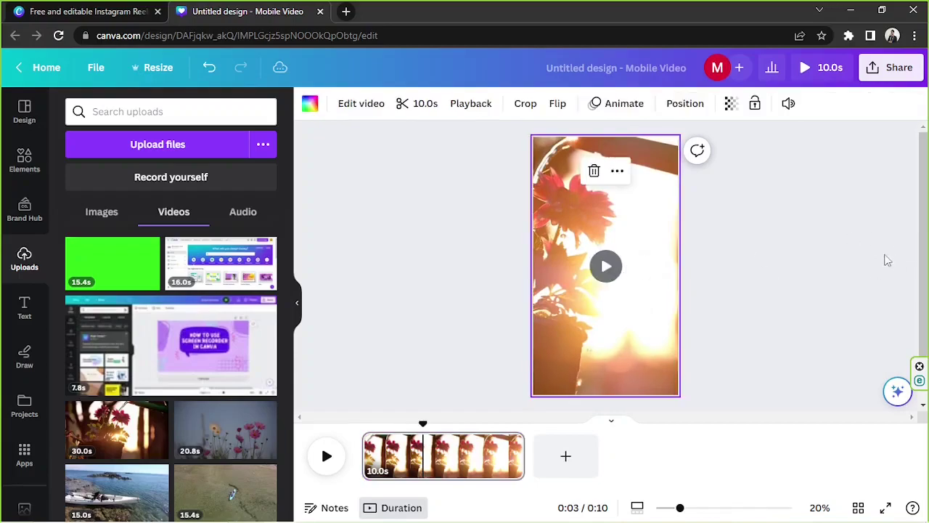
pyautogui.click(752, 314)
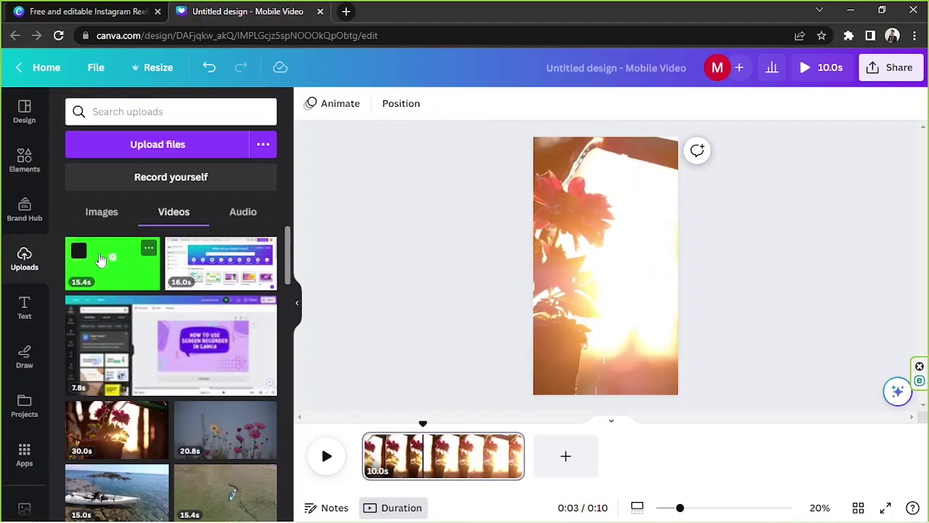
# Add a text box over the video, enlarge it to font size 81.1, and replace its placeholder with "Flowers".
pyautogui.scroll(-2, 13, 254)
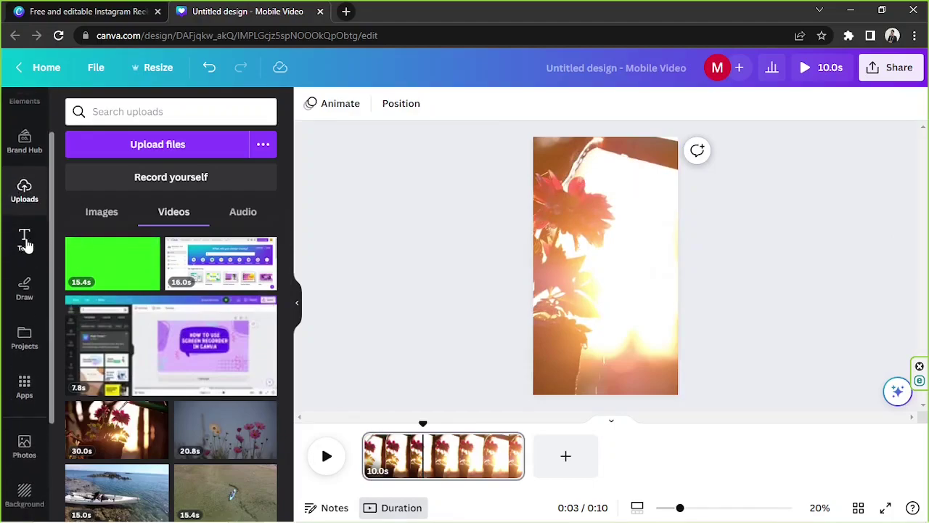
pyautogui.click(24, 240)
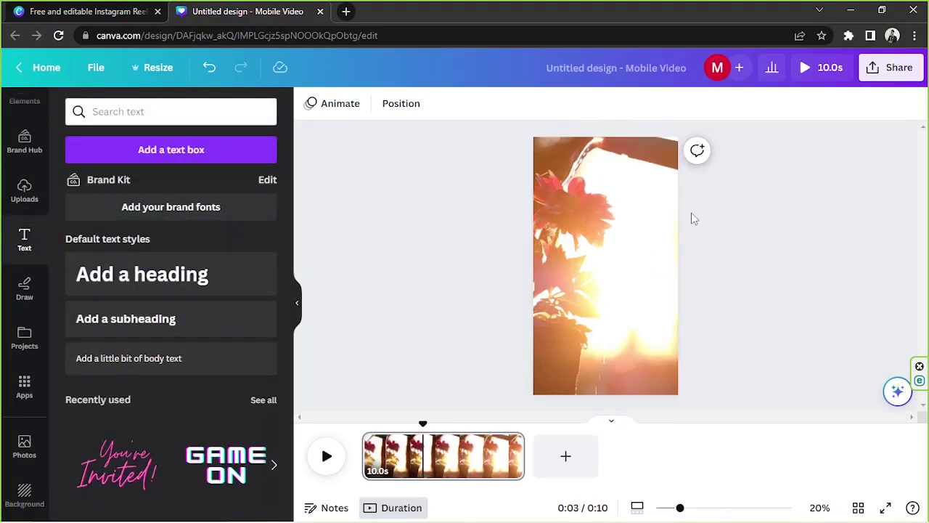
pyautogui.press('t')
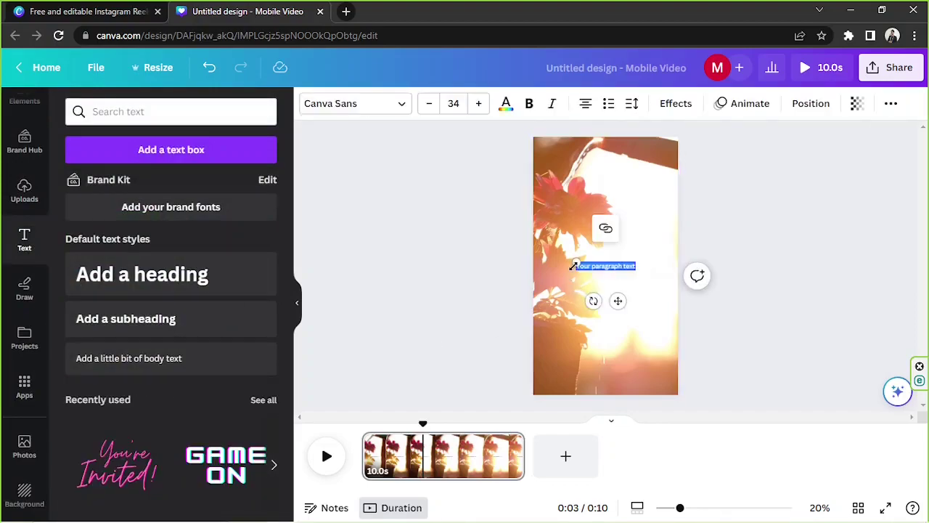
pyautogui.moveTo(572, 258); pyautogui.dragTo(498, 211)
pyautogui.moveTo(574, 301); pyautogui.dragTo(615, 285)
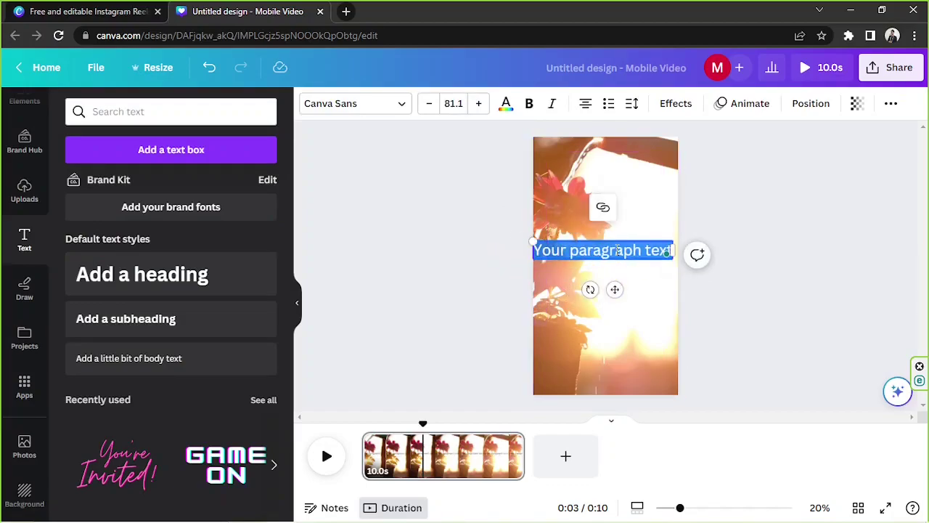
pyautogui.press('BackSpace')
pyautogui.write('Flowers')
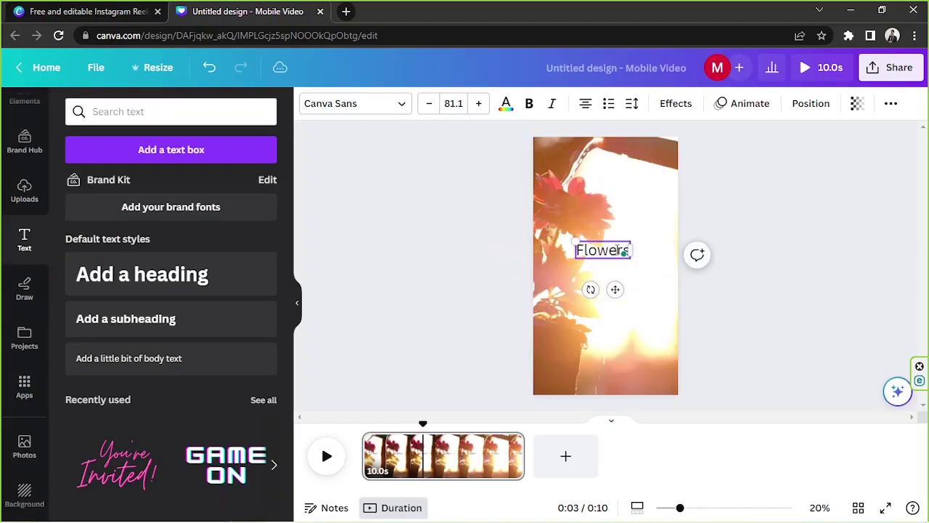
# Change the "Flowers" text to the Daydream font, chosen from the Handwriting font category.
pyautogui.doubleClick(609, 250)
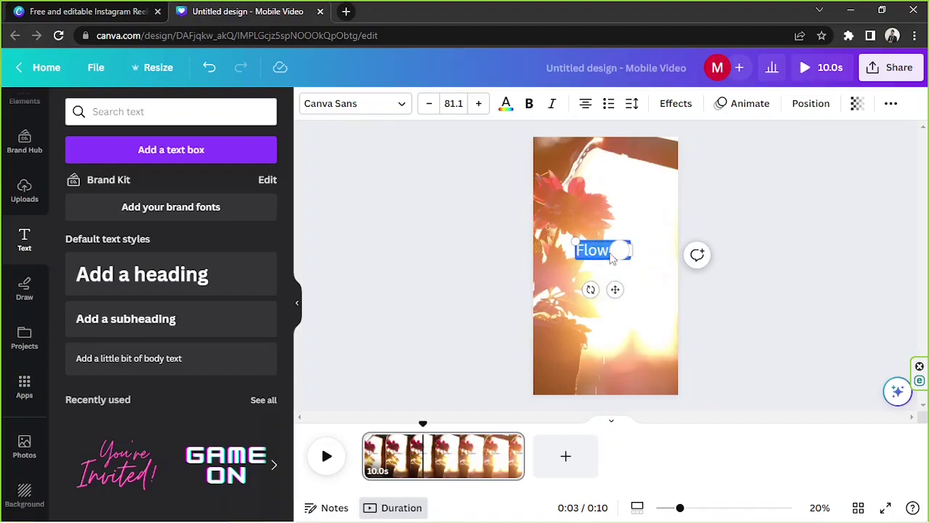
pyautogui.click(332, 103)
pyautogui.scroll(-9, 182, 234)
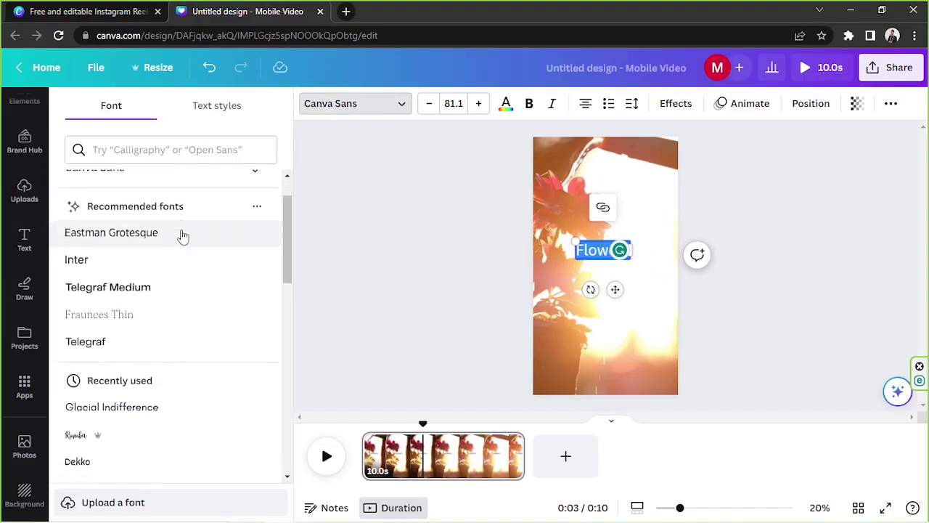
pyautogui.click(171, 150)
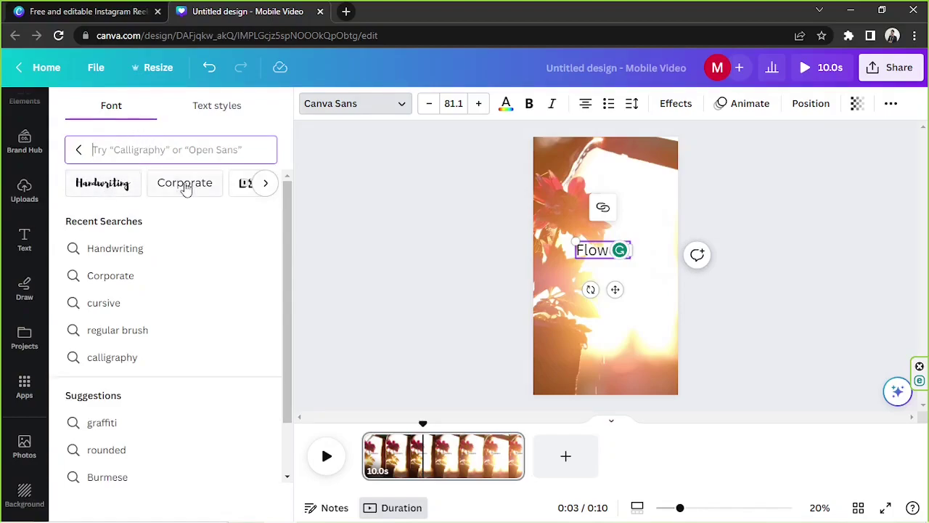
pyautogui.click(265, 184)
pyautogui.click(265, 184)
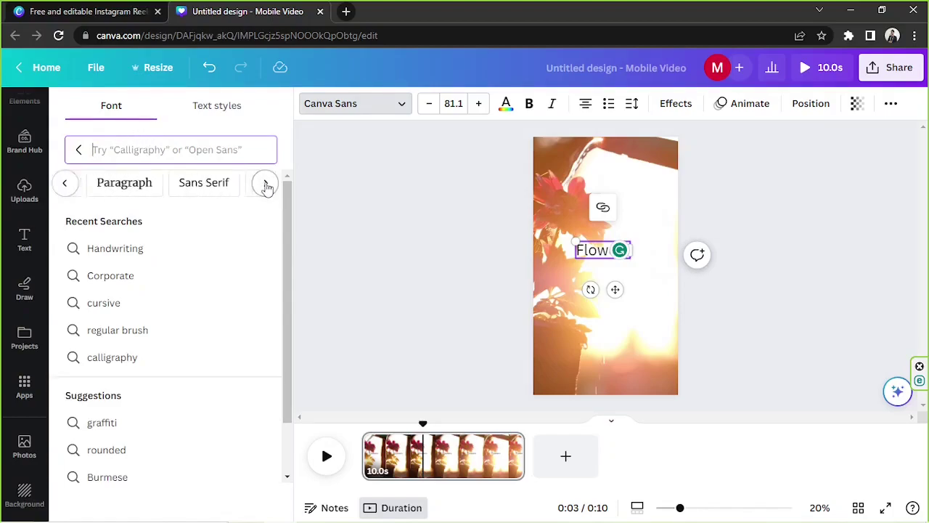
pyautogui.click(69, 185)
pyautogui.click(68, 185)
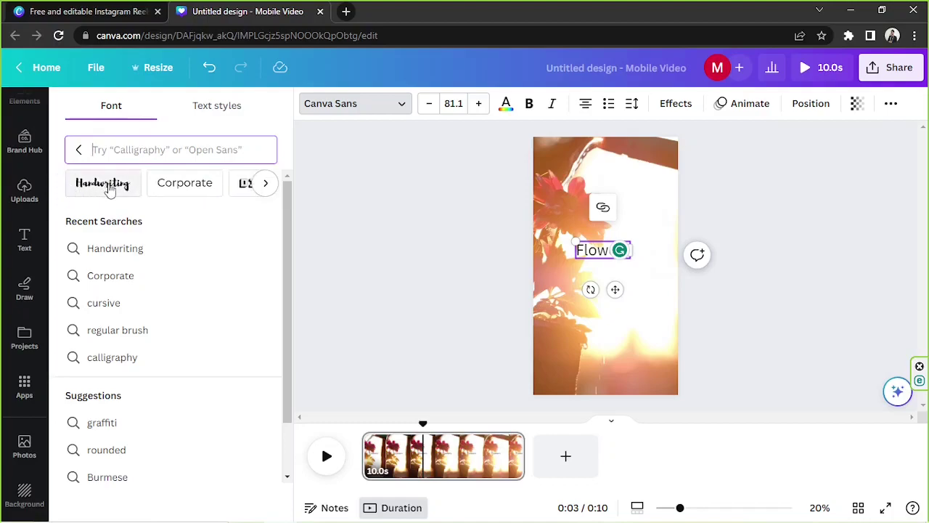
pyautogui.click(83, 183)
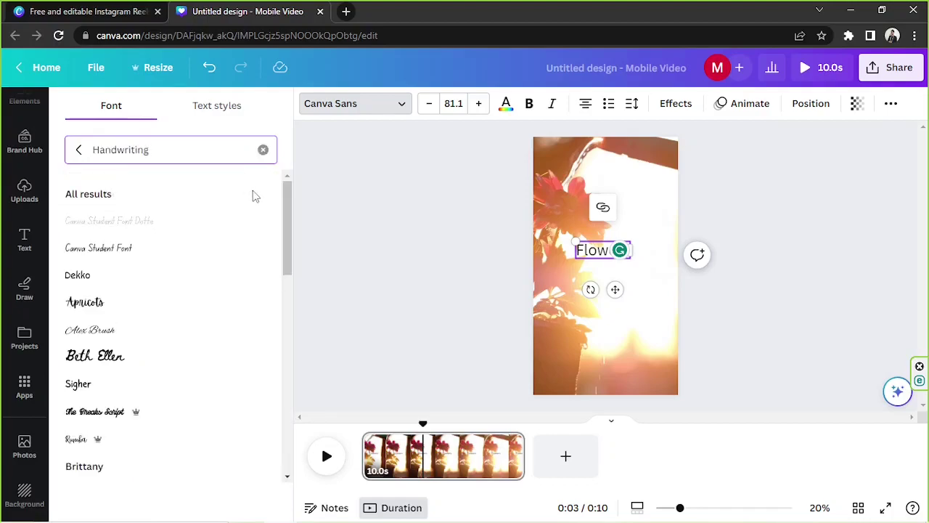
pyautogui.scroll(-3, 153, 266)
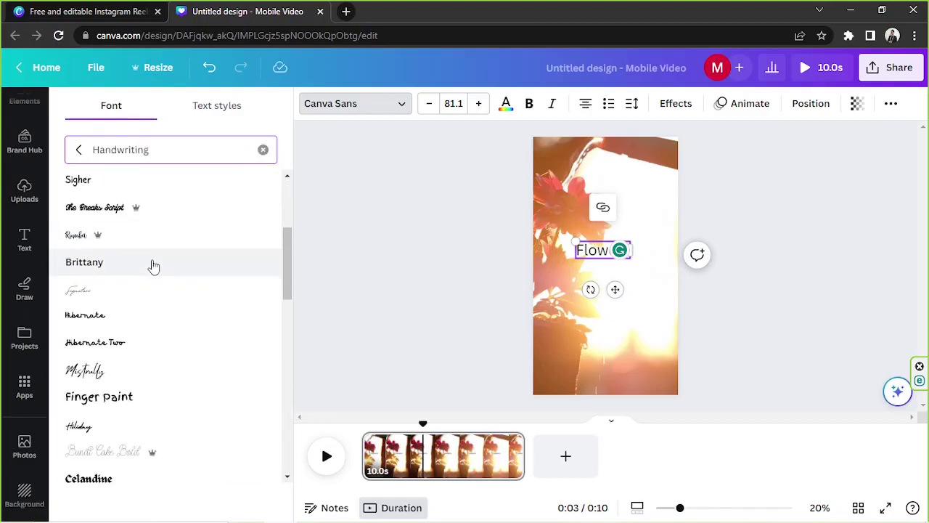
pyautogui.scroll(-5, 154, 269)
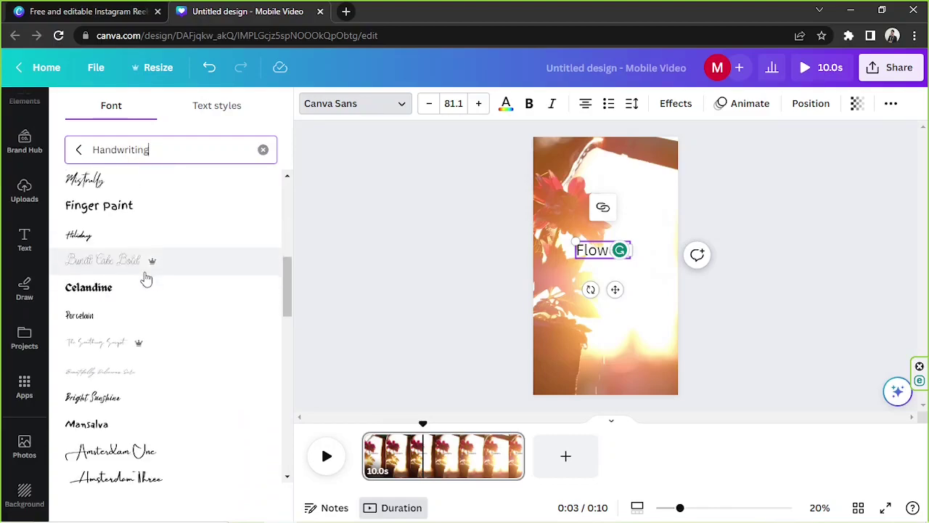
pyautogui.scroll(-2, 155, 259)
pyautogui.click(182, 263)
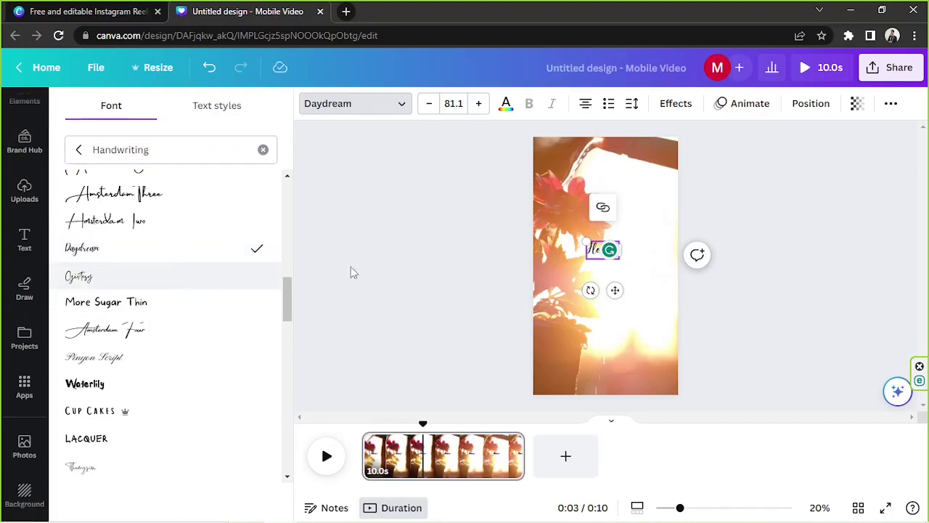
# Enlarge the "Flowers" text to font size 237 and place it centered near the top of the page.
pyautogui.moveTo(552, 207); pyautogui.dragTo(523, 209)
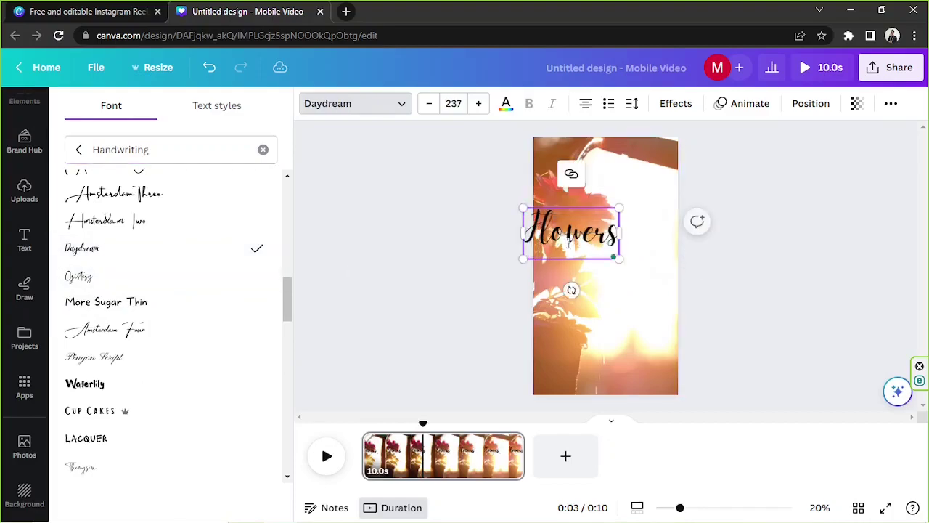
pyautogui.moveTo(582, 259); pyautogui.dragTo(602, 227)
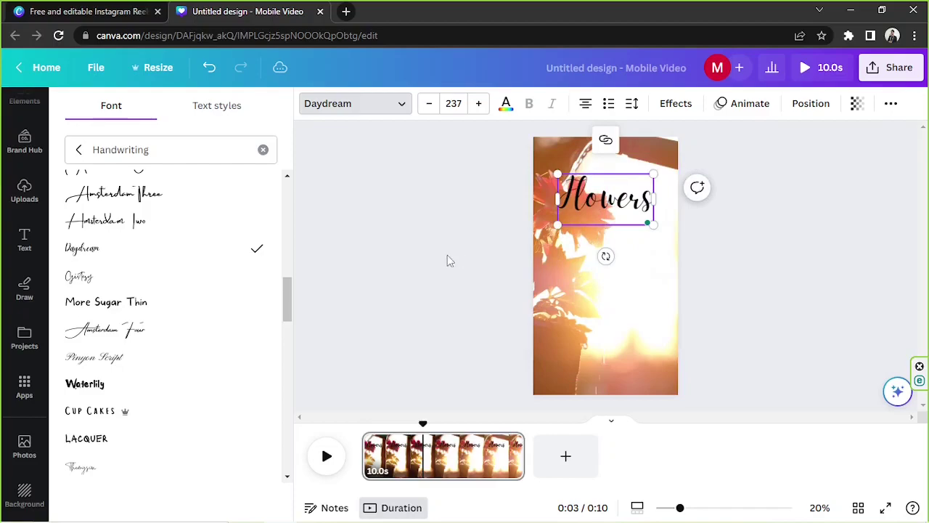
# Try the dark brown brand color and white on the "Flowers" text, and return it to black.
pyautogui.click(506, 103)
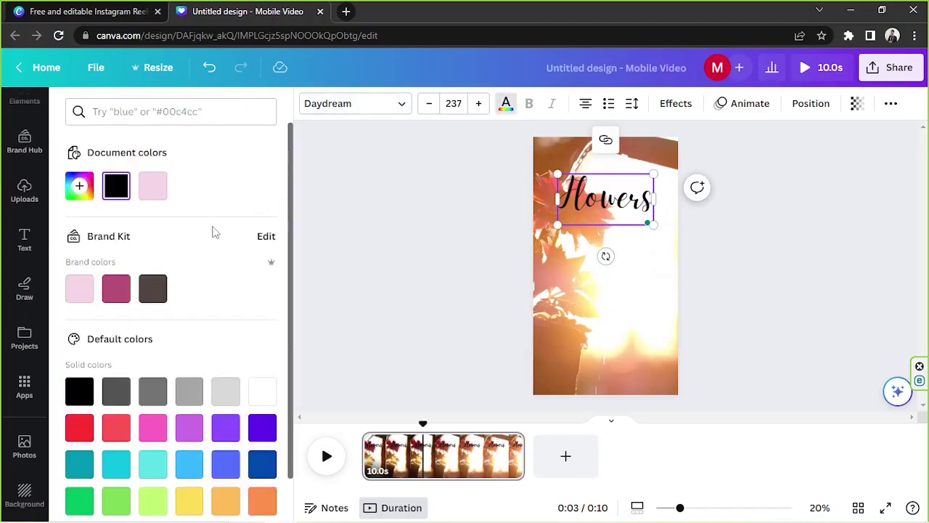
pyautogui.scroll(-1, 193, 245)
pyautogui.click(165, 243)
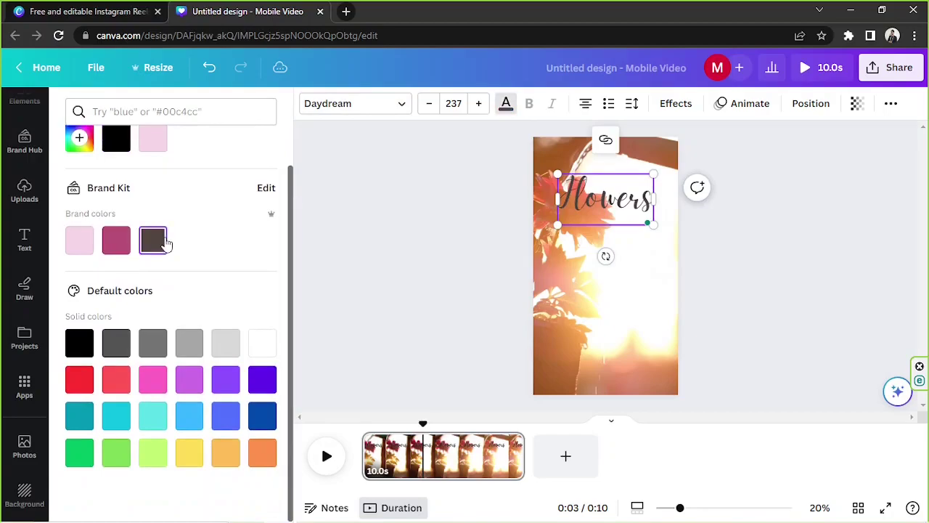
pyautogui.click(262, 344)
pyautogui.click(116, 138)
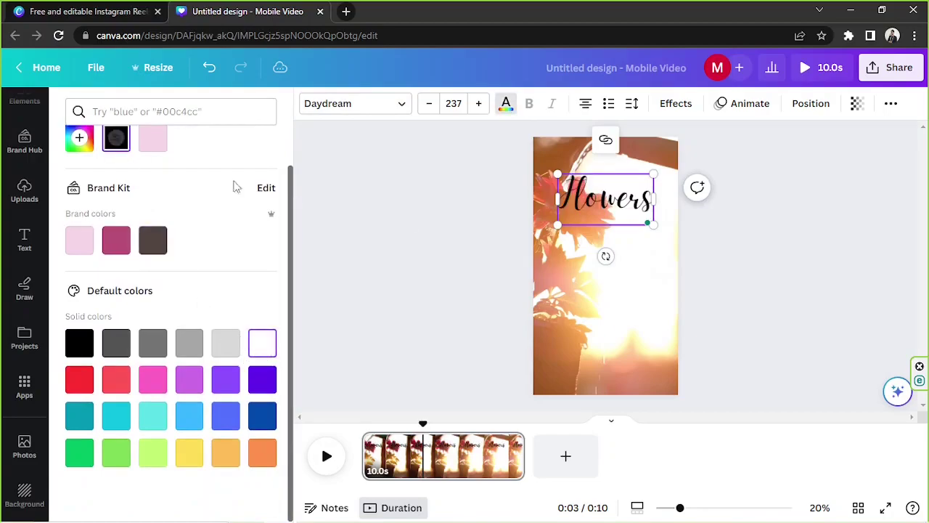
# Reduce the "Flowers" text to font size 180, center it around the middle of the page, and deselect it.
pyautogui.moveTo(598, 221); pyautogui.dragTo(597, 275)
pyautogui.moveTo(653, 221); pyautogui.dragTo(629, 233)
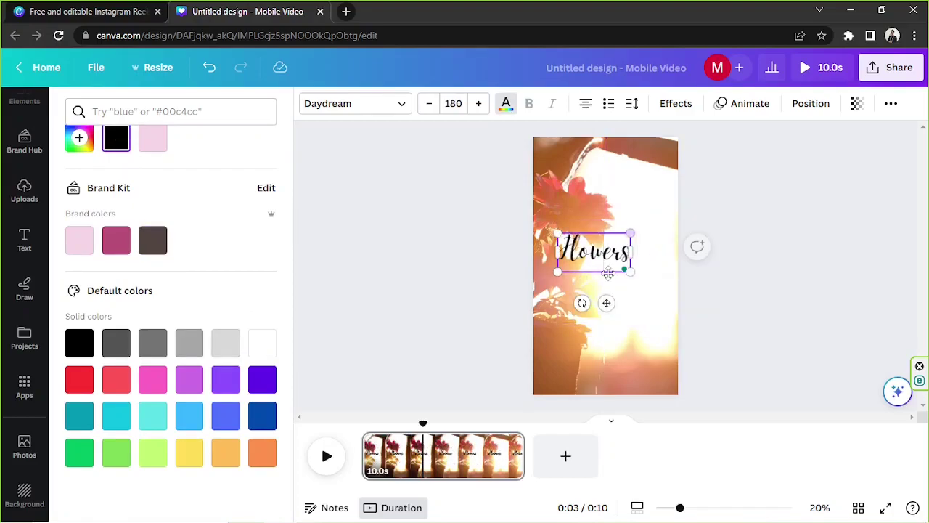
pyautogui.moveTo(610, 272); pyautogui.dragTo(623, 273)
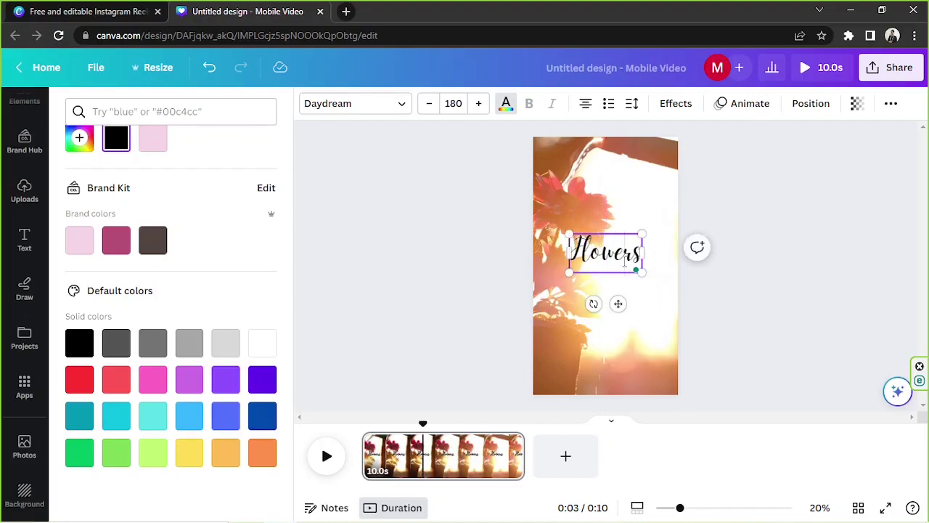
pyautogui.click(740, 365)
pyautogui.click(739, 365)
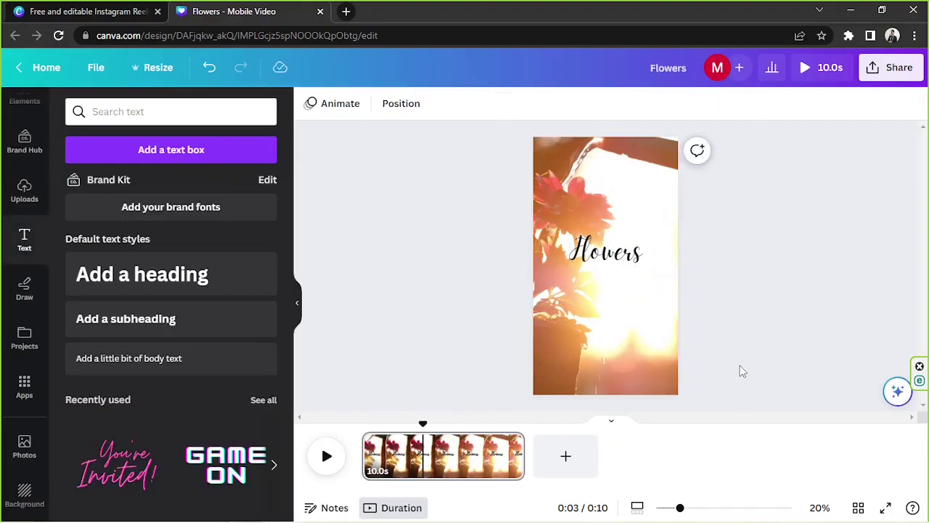
pyautogui.press('/')
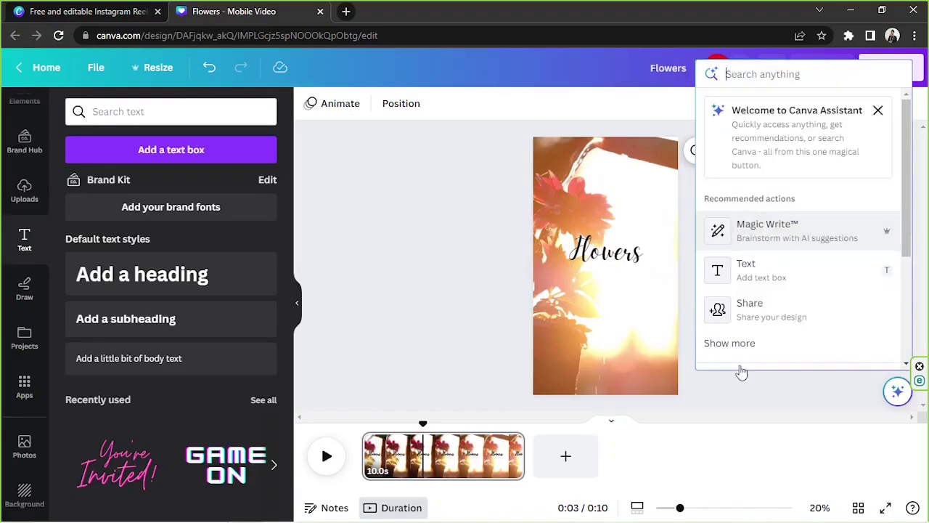
pyautogui.click(768, 219)
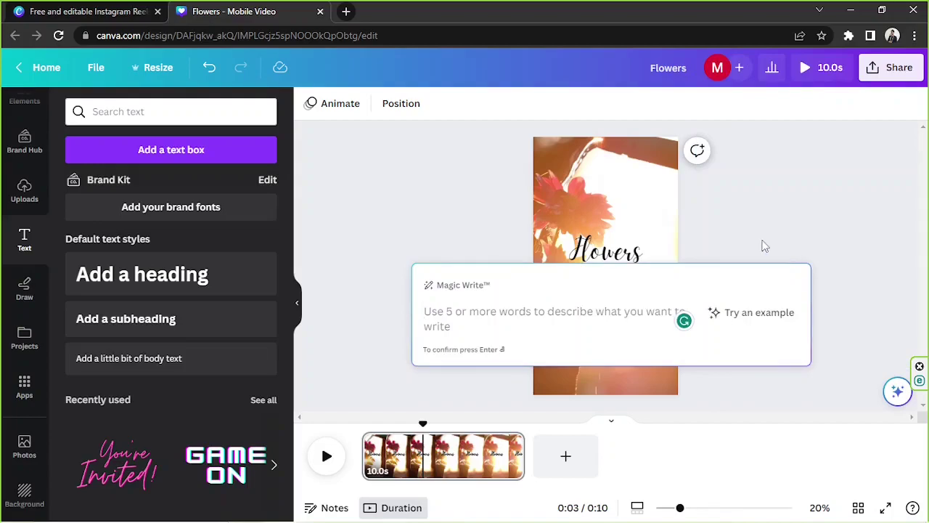
pyautogui.press('Escape')
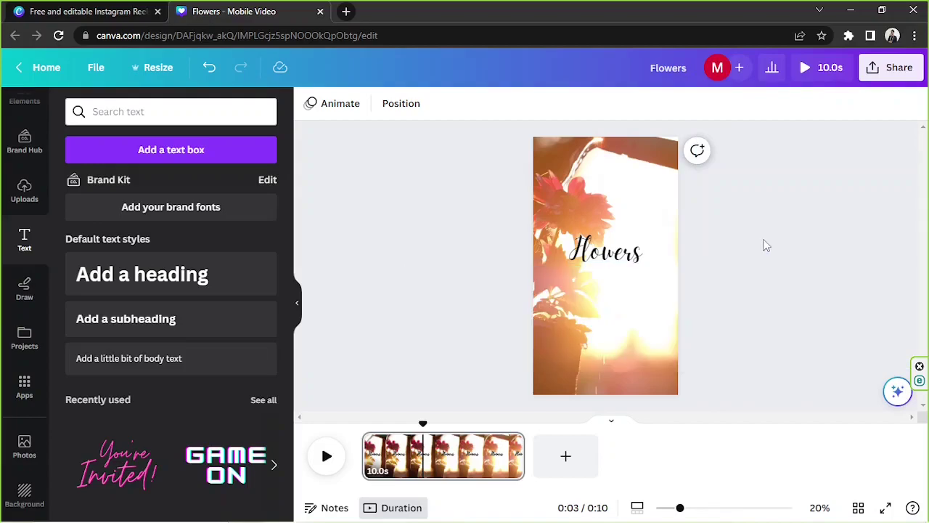
# Generate text with Magic Write from the prompt "Quote about success and the person who said it".
pyautogui.press('/')
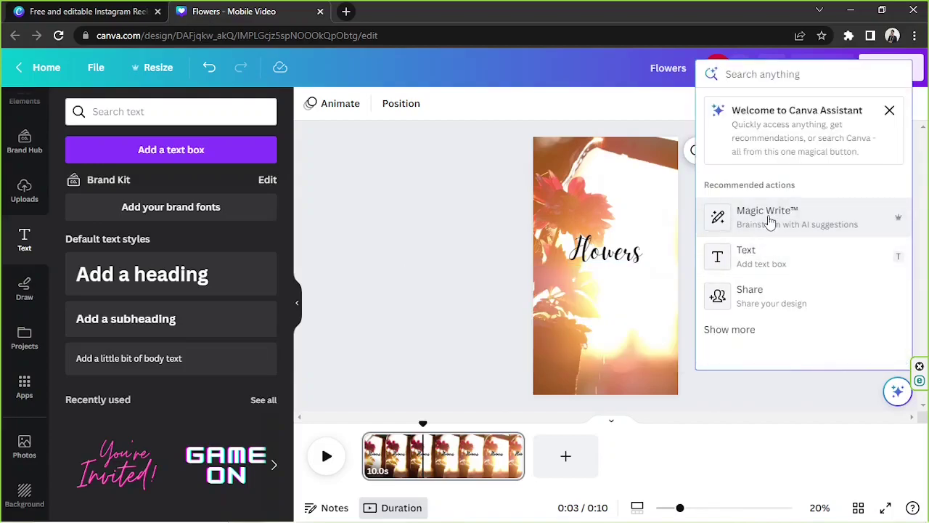
pyautogui.click(769, 220)
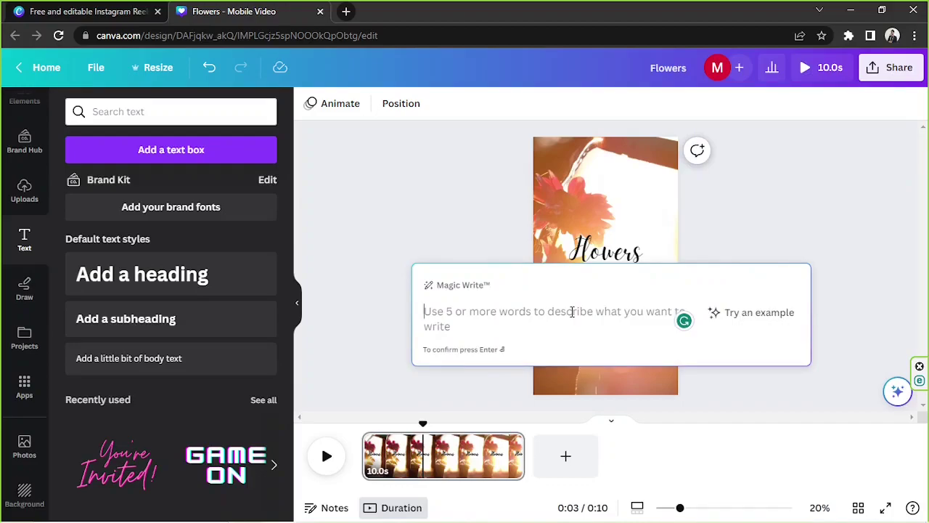
pyautogui.write('Quote about success and the person who said it')
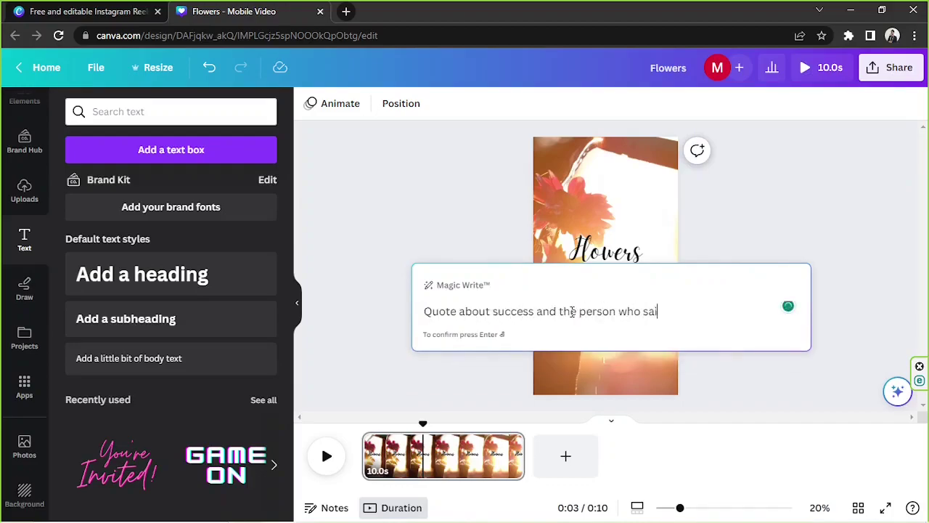
pyautogui.press('Return')
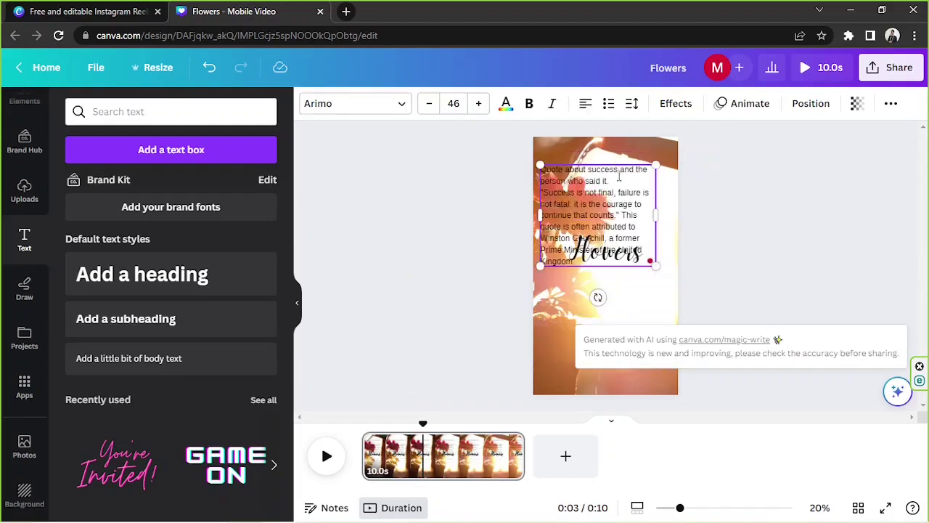
# Trim the generated text to the quote alone by deleting the repeated prompt, the blank line and the attribution sentence.
pyautogui.moveTo(609, 181); pyautogui.dragTo(532, 168)
pyautogui.press('BackSpace')
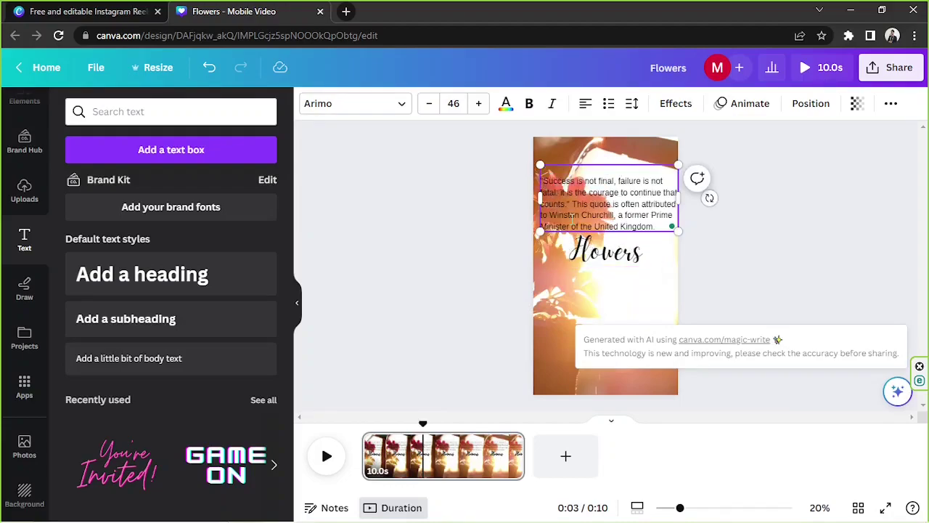
pyautogui.press('BackSpace')
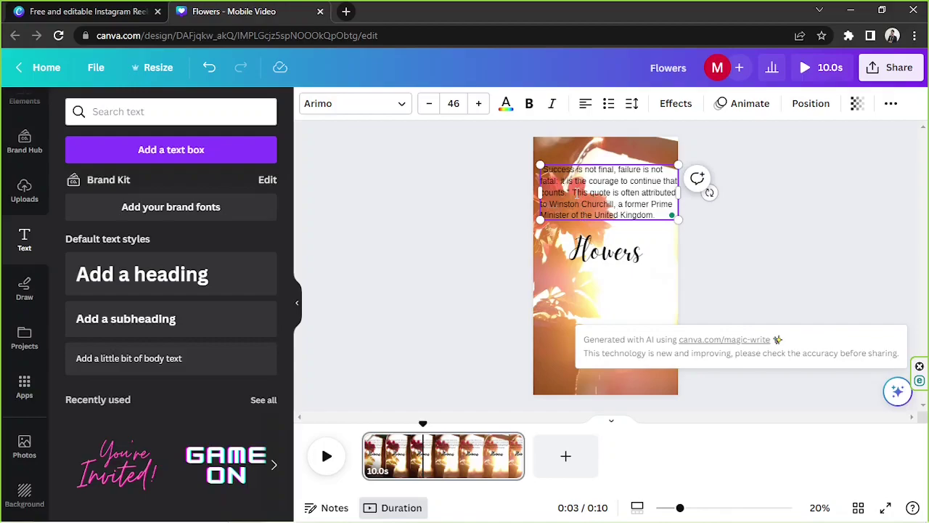
pyautogui.moveTo(549, 204); pyautogui.dragTo(574, 194)
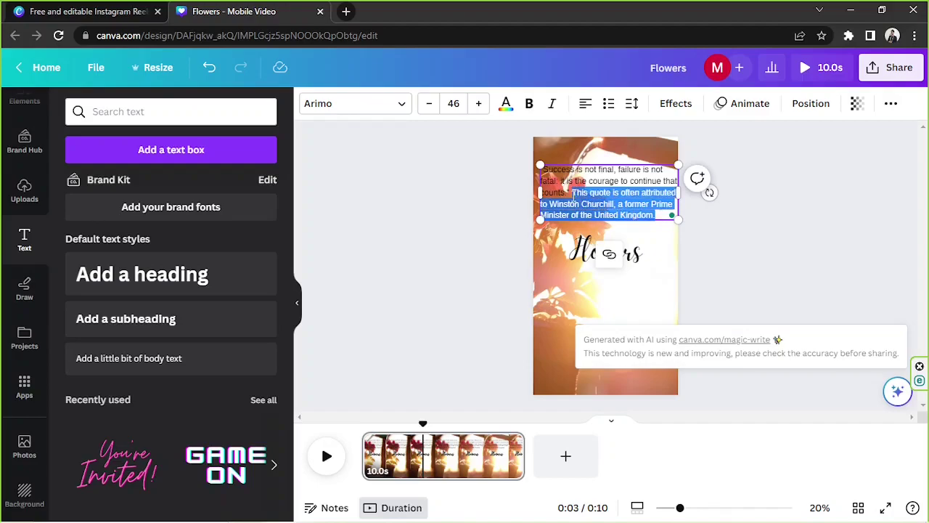
pyautogui.press('BackSpace')
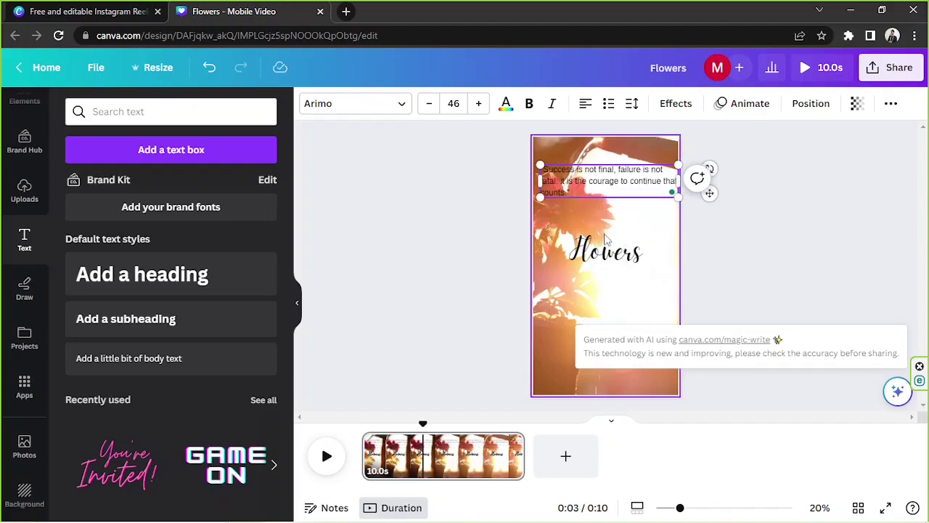
# Replace the "Flowers" text with "Winston Churchill".
pyautogui.click(604, 252)
pyautogui.doubleClick(604, 252)
pyautogui.write('Winston Churchill')
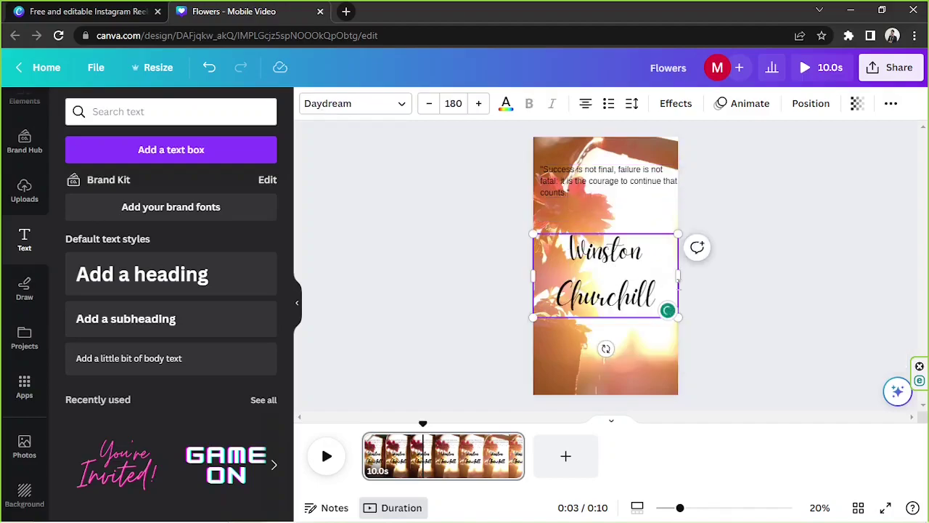
# Fit the "Winston Churchill" text on one line, shrink it to font size 79.5, and move it to the lower part of the page.
pyautogui.moveTo(458, 277); pyautogui.dragTo(415, 276)
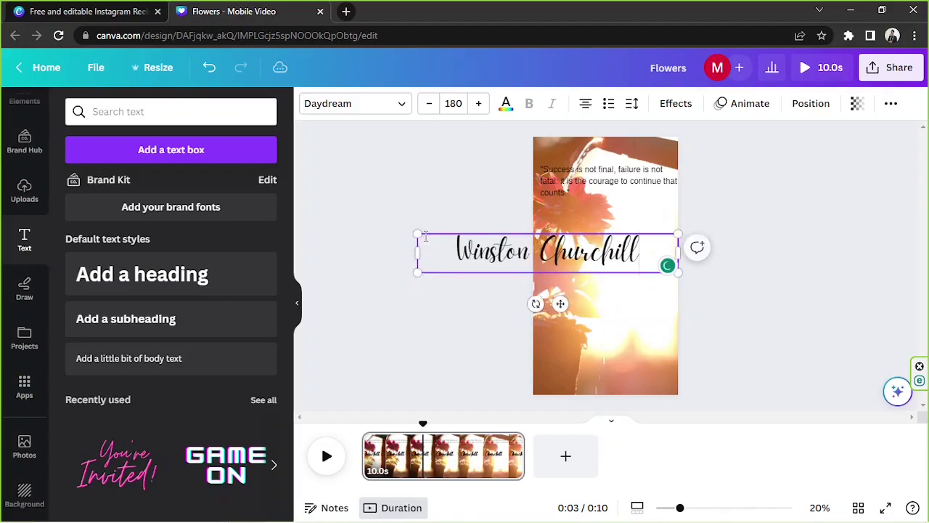
pyautogui.moveTo(417, 234); pyautogui.dragTo(563, 256)
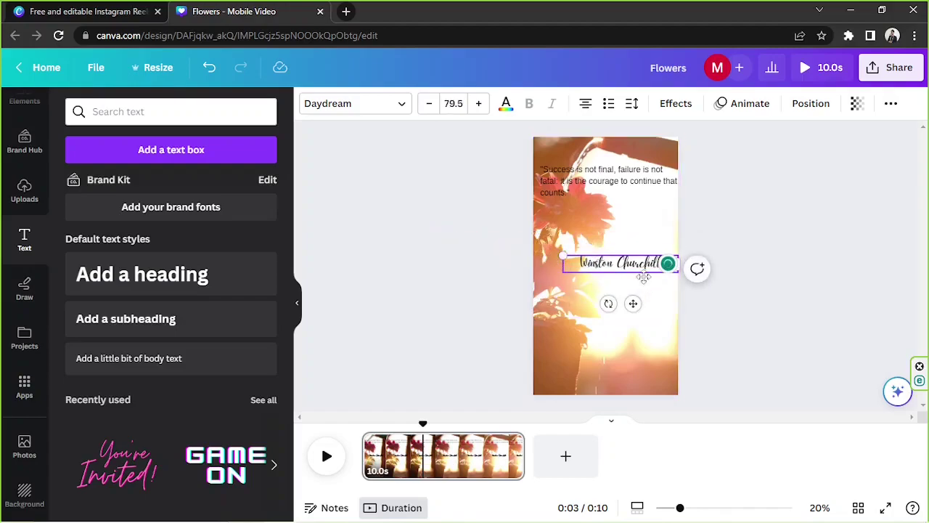
pyautogui.moveTo(634, 302); pyautogui.dragTo(627, 360)
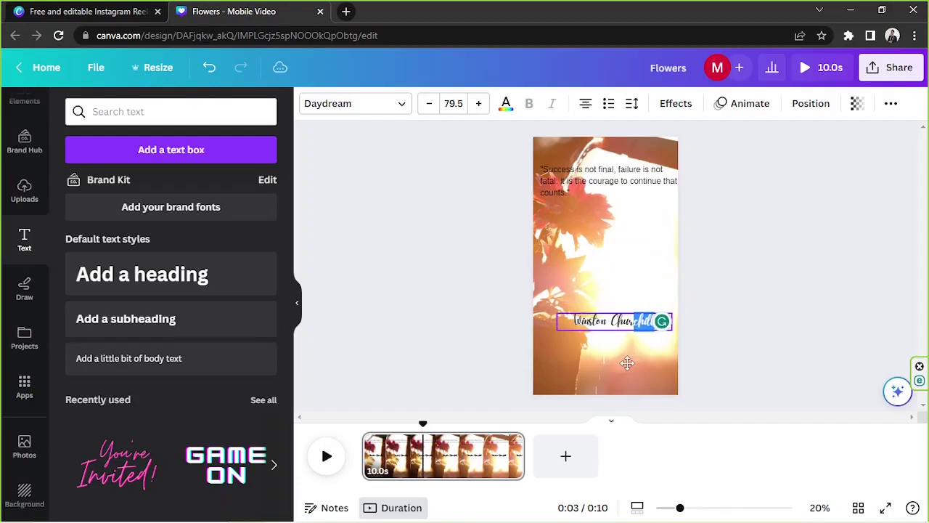
# Change the "Winston Churchill" text to the Amsterdam One handwriting font and reduce it to font size 54.6 on one line.
pyautogui.click(382, 109)
pyautogui.click(152, 357)
pyautogui.click(141, 258)
pyautogui.scroll(3, 145, 257)
pyautogui.click(111, 370)
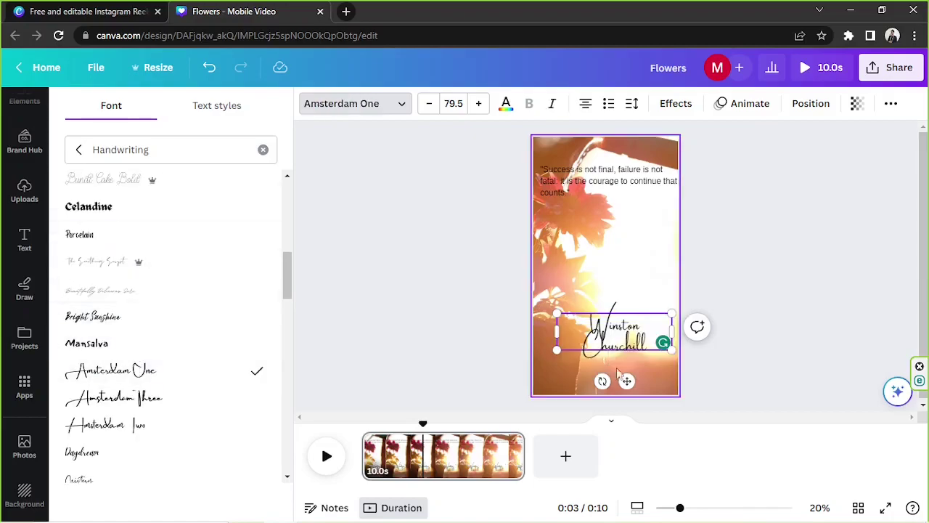
pyautogui.moveTo(555, 336); pyautogui.dragTo(583, 321)
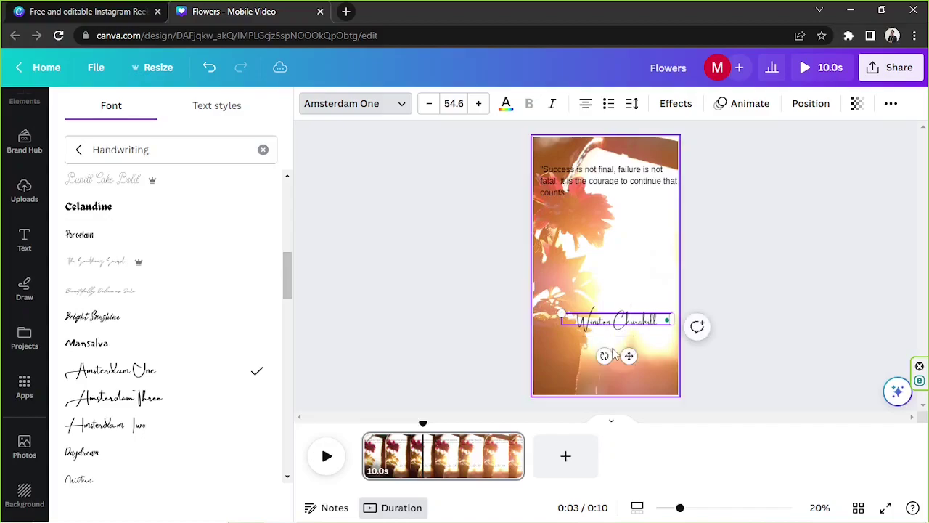
pyautogui.click(624, 363)
pyautogui.click(621, 320)
# Move the quote to the middle of the page and set it in the Corporate font Garet Book at size 54.5.
pyautogui.moveTo(608, 181); pyautogui.dragTo(606, 240)
pyautogui.click(355, 103)
pyautogui.click(263, 149)
pyautogui.click(95, 301)
pyautogui.moveTo(553, 225); pyautogui.dragTo(546, 215)
# Place the "Winston Churchill" text right-aligned just beneath the quote, and center both texts around the middle of the page.
pyautogui.moveTo(622, 323); pyautogui.dragTo(622, 277)
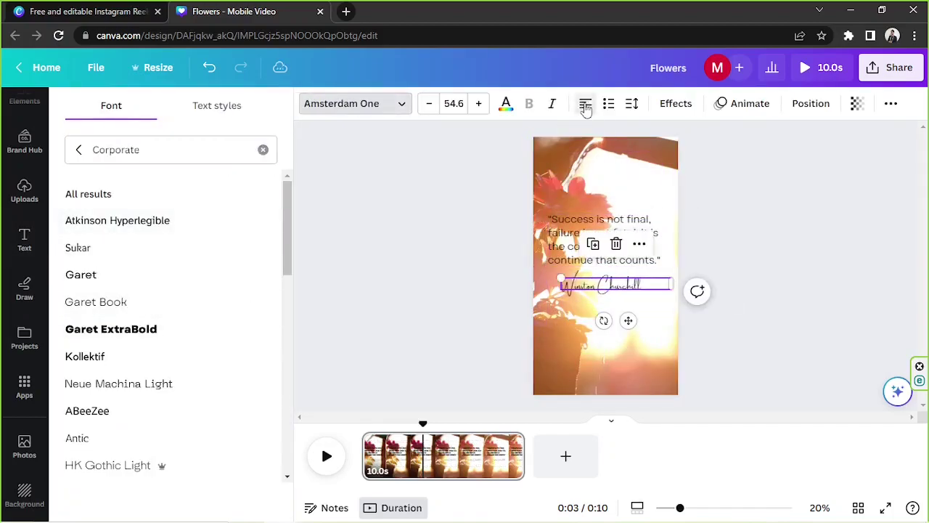
pyautogui.moveTo(490, 217); pyautogui.dragTo(639, 290)
pyautogui.click(792, 215)
pyautogui.click(545, 250)
pyautogui.click(770, 277)
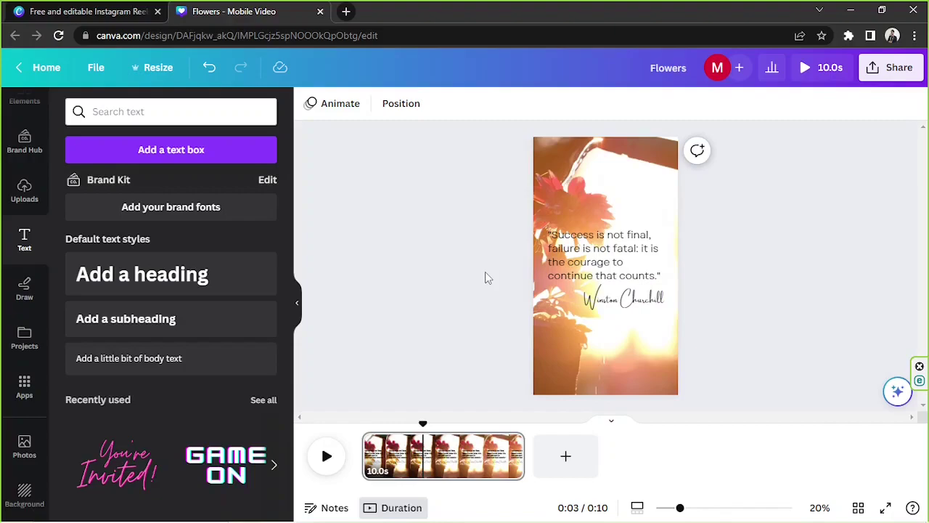
# Add a rectangle and stretch it over both texts across the page width, about 1165 by 679 px.
pyautogui.press('r')
pyautogui.moveTo(601, 260); pyautogui.dragTo(543, 243)
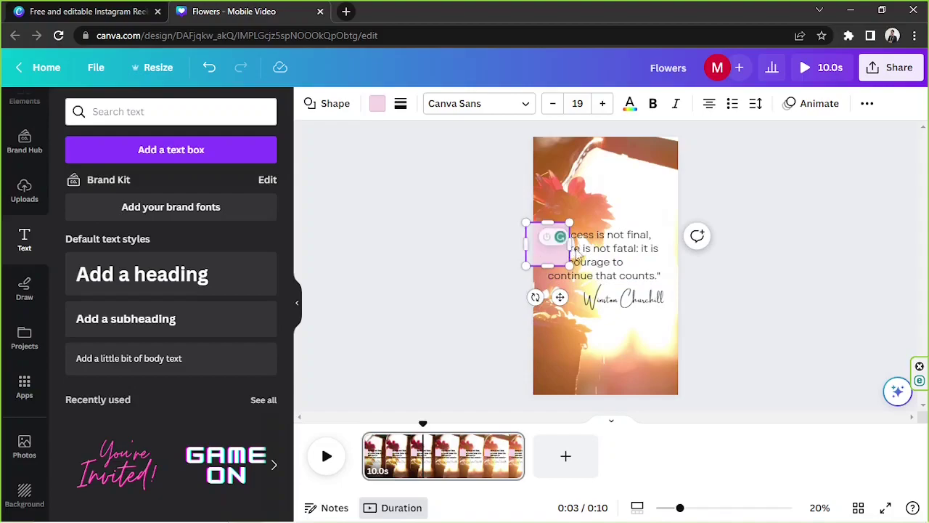
pyautogui.moveTo(569, 265); pyautogui.dragTo(683, 314)
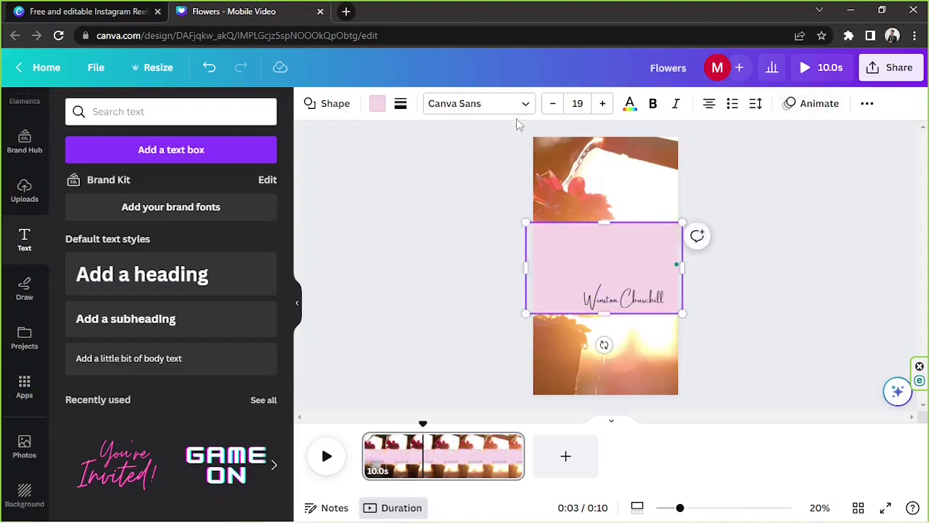
# Send the rectangle behind both texts and extend its upper edge to a height of about 694 px.
pyautogui.click(866, 105)
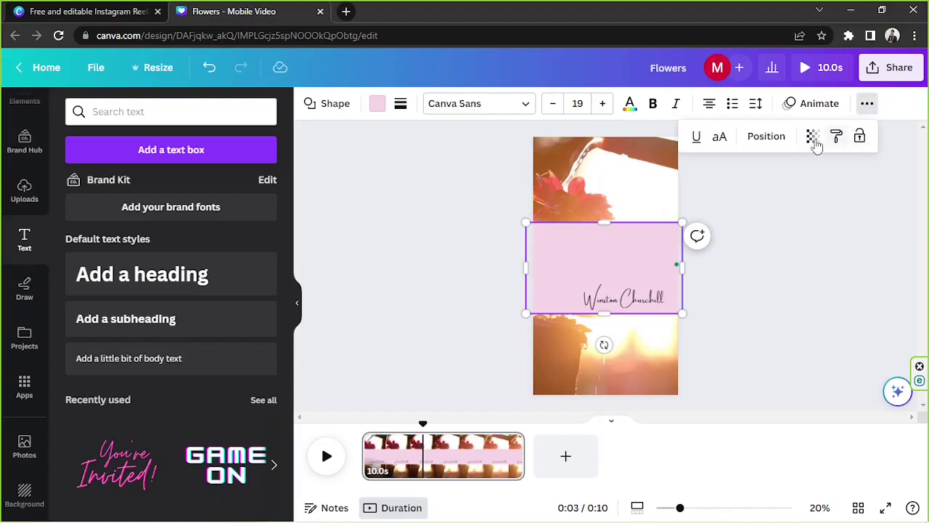
pyautogui.click(767, 138)
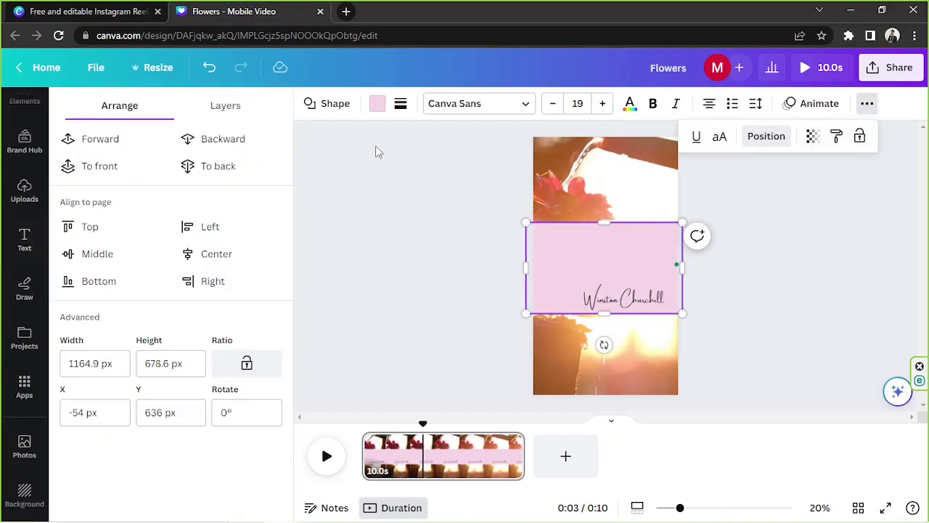
pyautogui.click(257, 166)
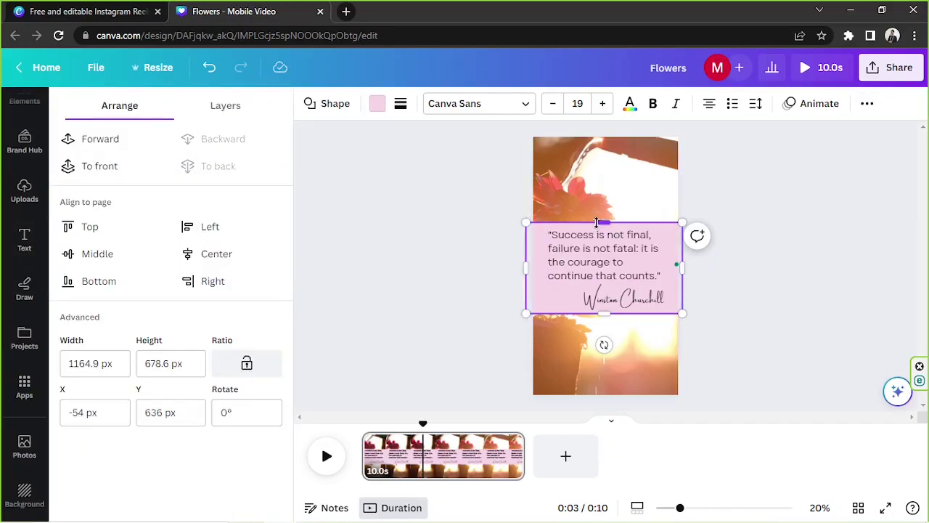
pyautogui.moveTo(601, 219); pyautogui.dragTo(602, 217)
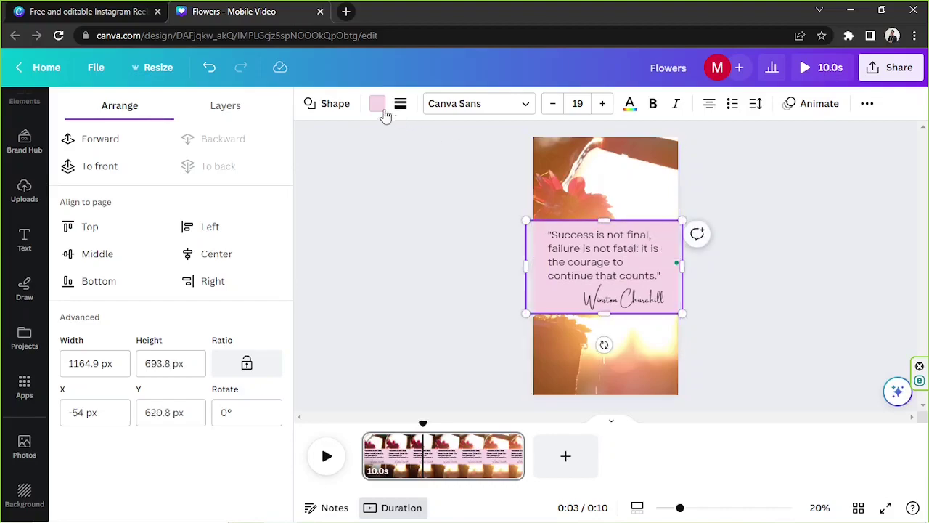
# Try black as the rectangle's fill color, and settle on white.
pyautogui.click(375, 104)
pyautogui.click(154, 195)
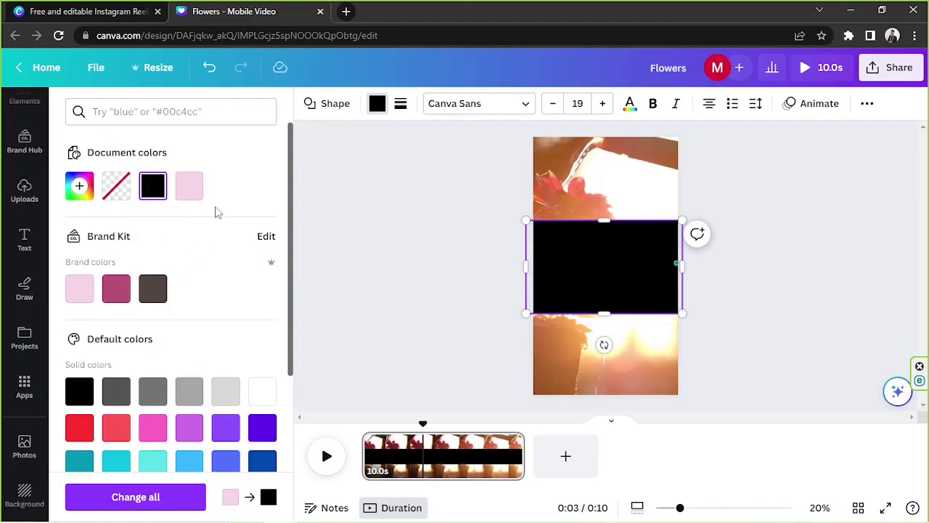
pyautogui.scroll(-1, 233, 240)
pyautogui.click(255, 329)
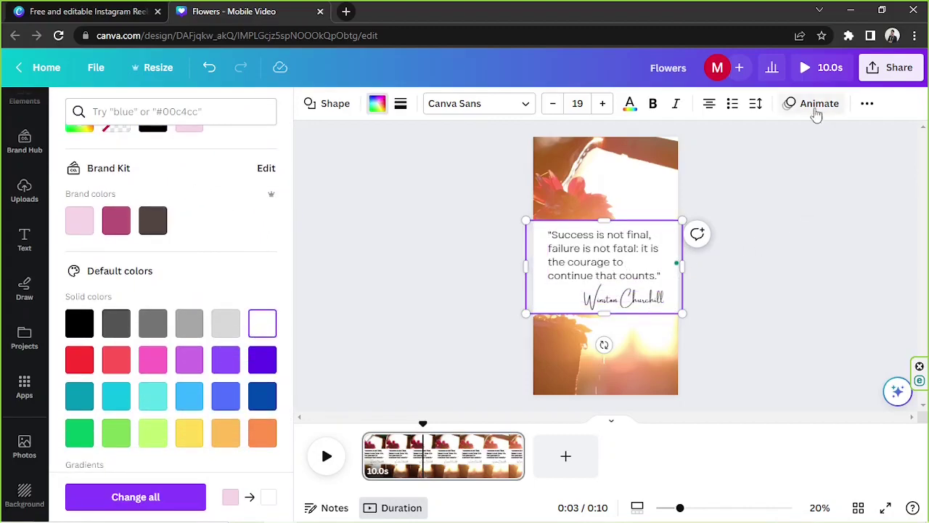
# Try a transparency of 75 on the white rectangle, set it to 60, and deselect the rectangle.
pyautogui.click(866, 106)
pyautogui.click(813, 137)
pyautogui.click(805, 171)
pyautogui.write('75')
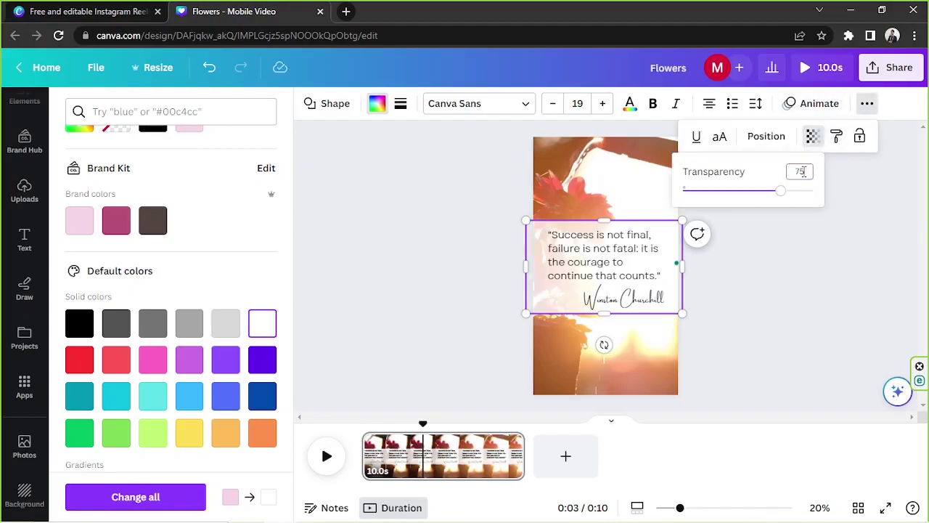
pyautogui.click(806, 175)
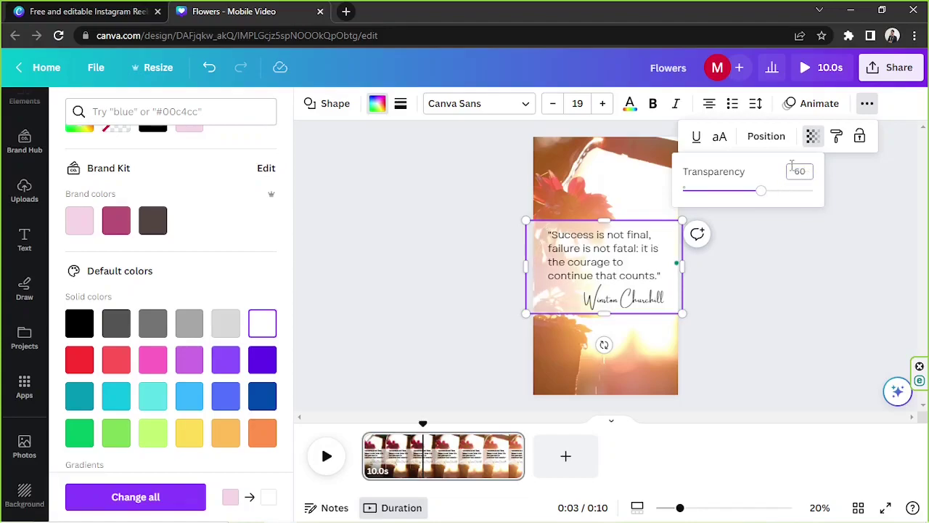
pyautogui.click(844, 293)
pyautogui.click(842, 292)
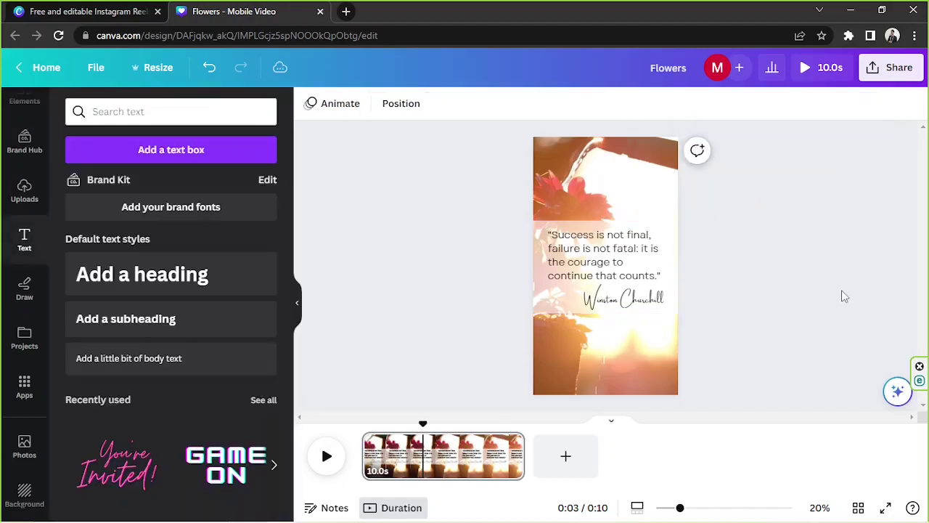
# Delete the opening and closing quotation marks from the quote text.
pyautogui.click(553, 242)
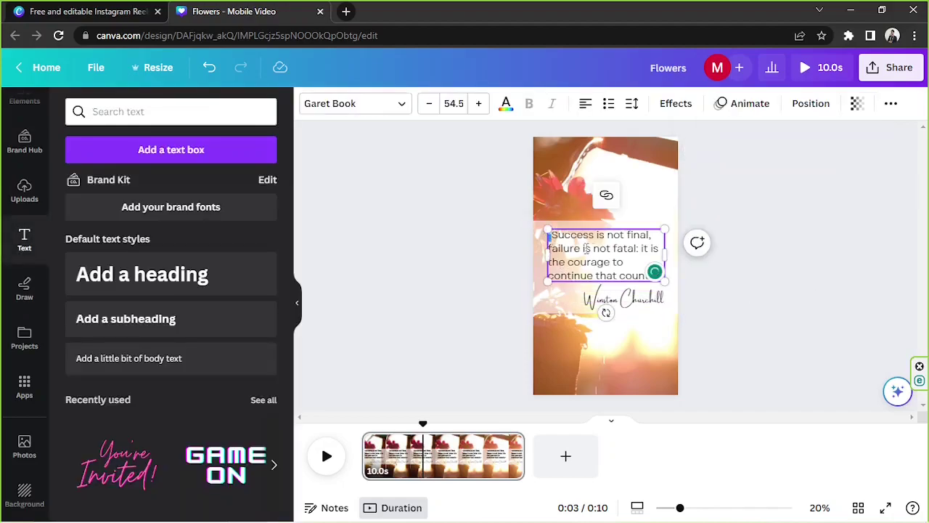
pyautogui.click(716, 508)
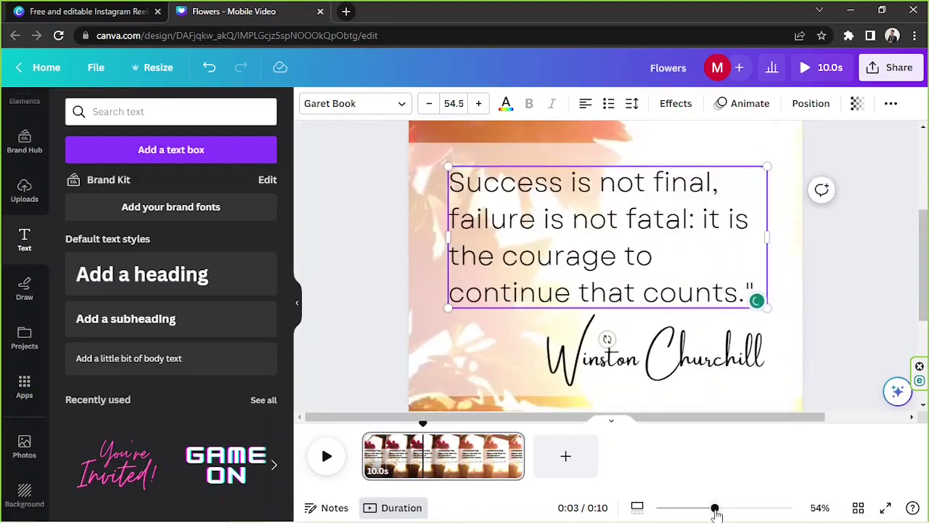
pyautogui.hotkey('shift', 'Left')
pyautogui.press('BackSpace')
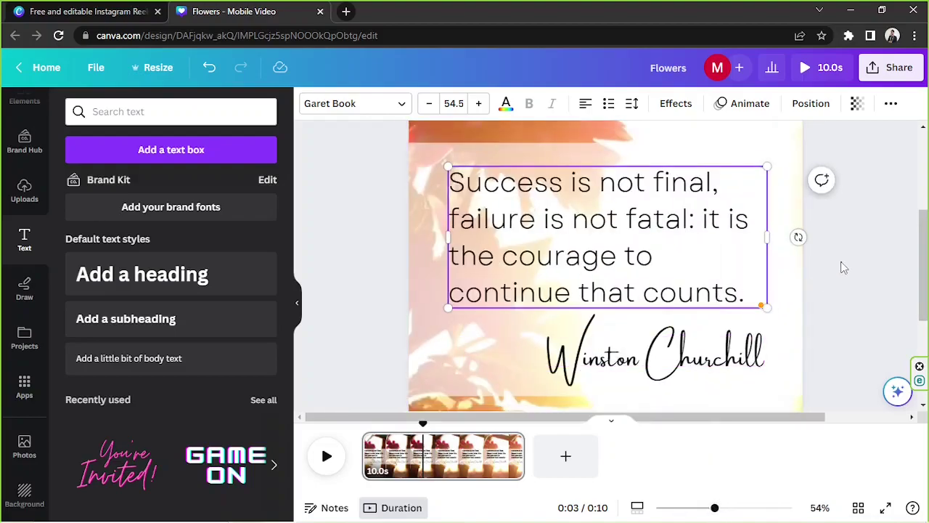
# Nudge the quote text slightly upward, keeping it lined up with the "Winston Churchill" text beneath it.
pyautogui.click(840, 266)
pyautogui.moveTo(714, 507); pyautogui.dragTo(696, 507)
pyautogui.moveTo(642, 281); pyautogui.dragTo(642, 274)
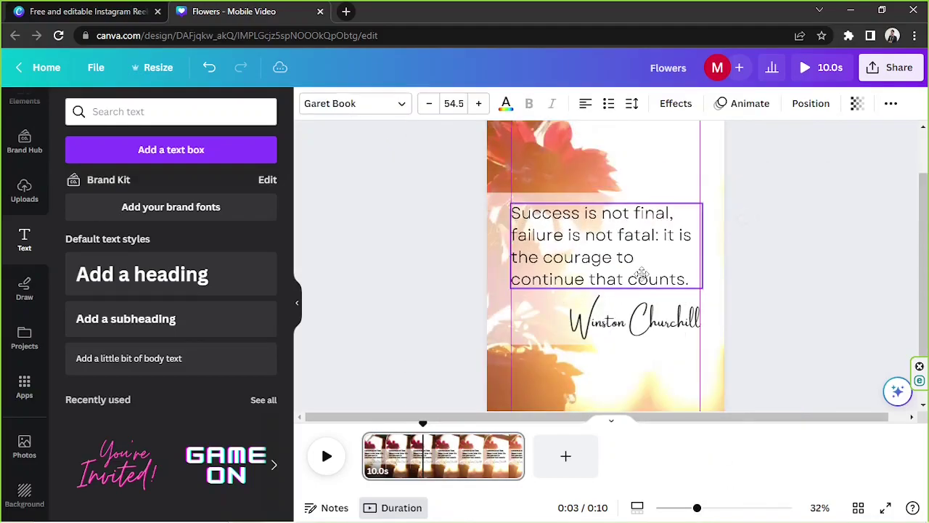
pyautogui.scroll(1, 25, 191)
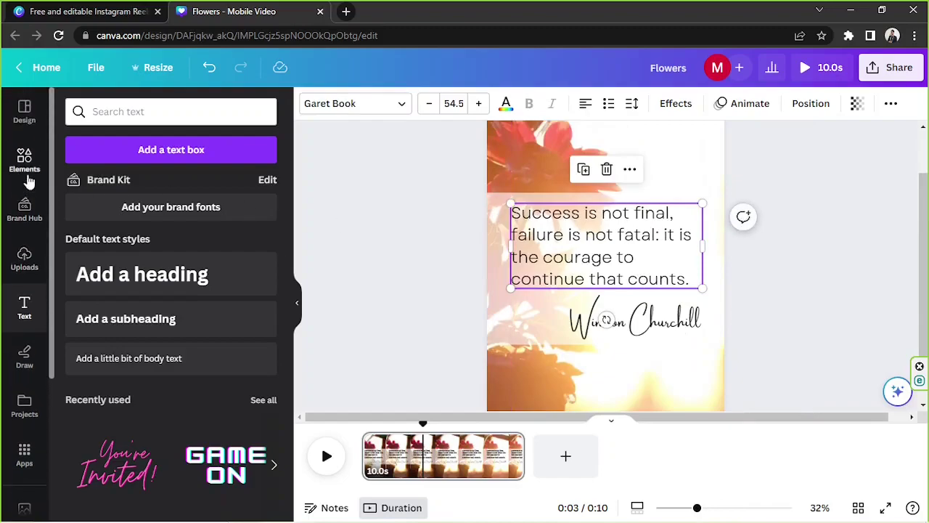
# Search the design elements for "quote" and restrict the results to graphics.
pyautogui.click(27, 164)
pyautogui.click(106, 111)
pyautogui.write('q')
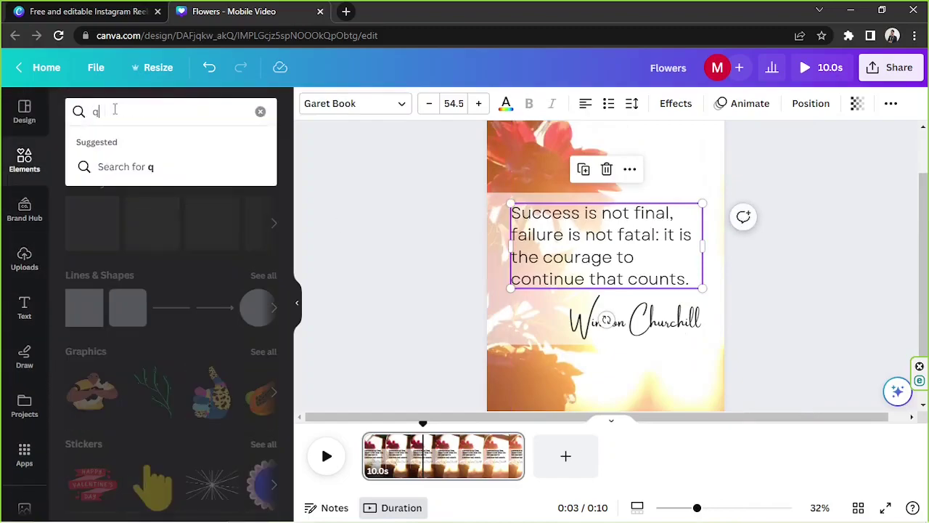
pyautogui.write('uote')
pyautogui.press('Return')
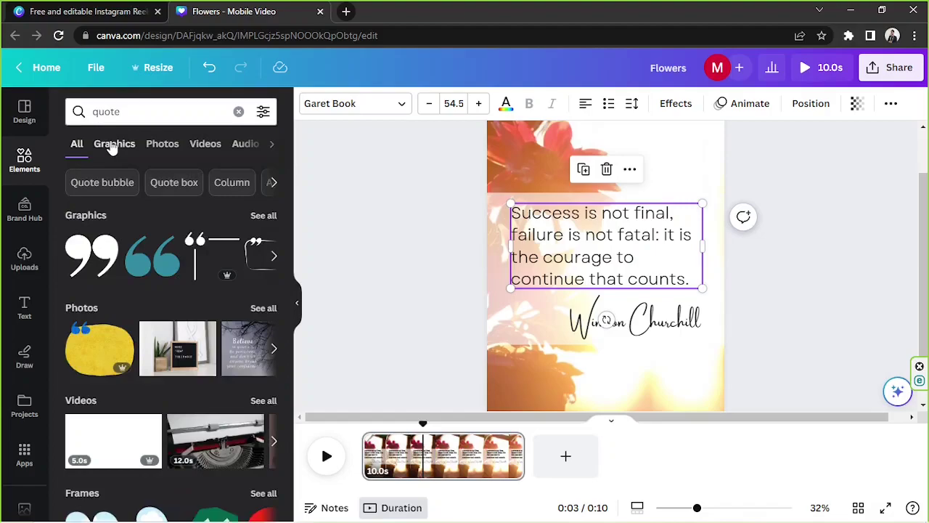
pyautogui.click(114, 143)
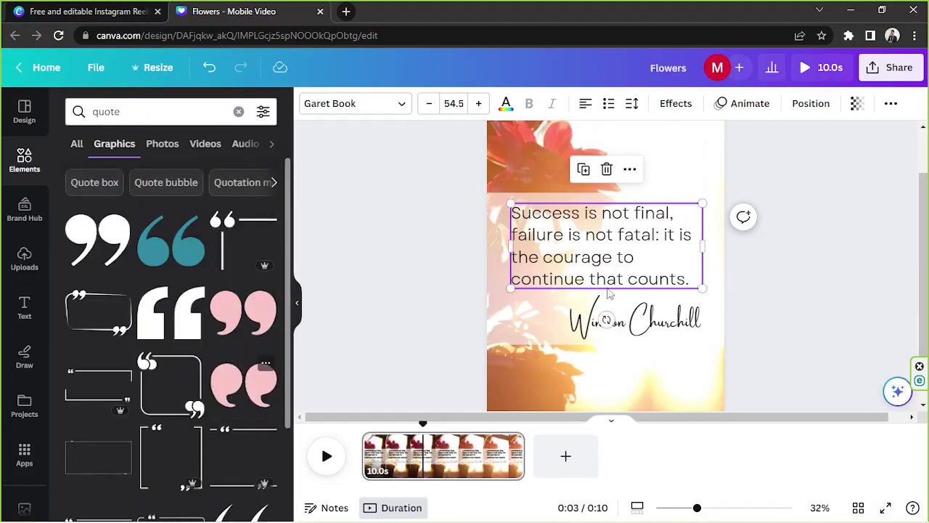
# Place a small pink quotation mark graphic at the start of the quote text and recolor it with the dark brown brand color.
pyautogui.click(232, 392)
pyautogui.moveTo(636, 286); pyautogui.dragTo(508, 211)
pyautogui.click(310, 103)
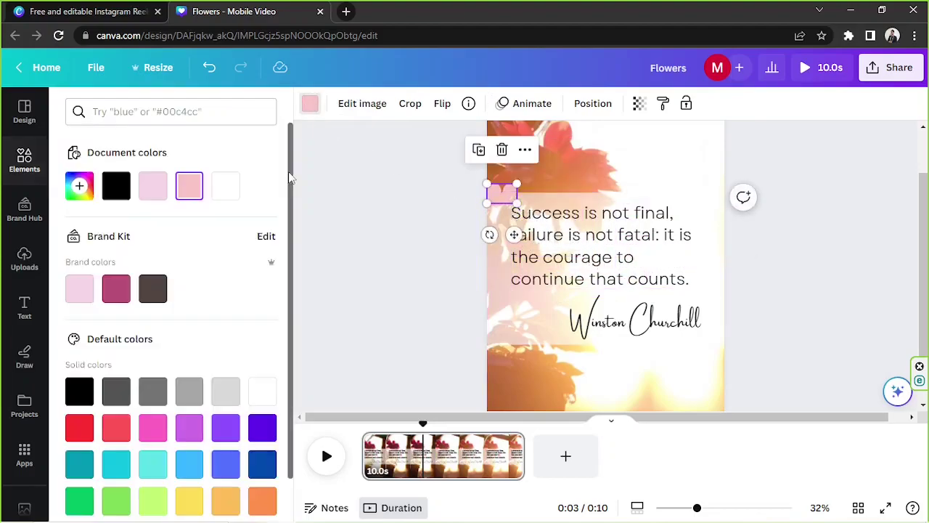
pyautogui.click(115, 189)
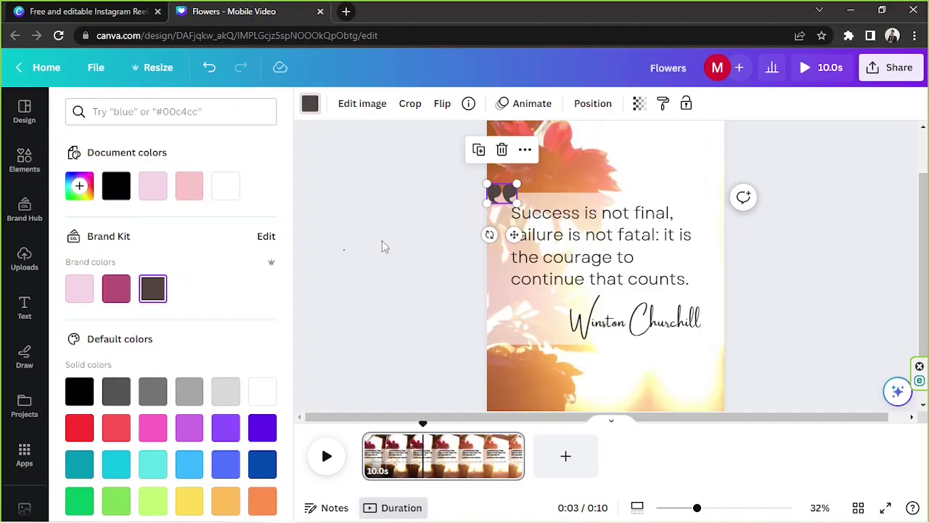
pyautogui.click(369, 249)
# Add a matching dark brown quotation mark at the end of the quote text and fine-tune the placement of both marks.
pyautogui.moveTo(243, 312); pyautogui.dragTo(701, 274)
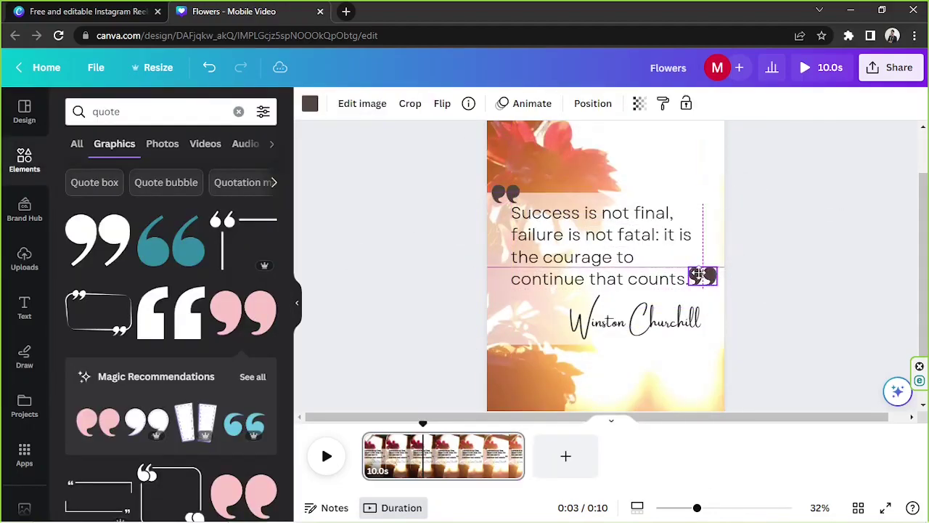
pyautogui.moveTo(697, 508)
pyautogui.mouseDown()
pyautogui.moveTo(740, 507)
pyautogui.moveTo(703, 507)
pyautogui.mouseUp()
pyautogui.moveTo(417, 169); pyautogui.dragTo(428, 179)
pyautogui.moveTo(697, 283); pyautogui.dragTo(678, 271)
pyautogui.moveTo(431, 176); pyautogui.dragTo(457, 182)
pyautogui.moveTo(678, 271); pyautogui.dragTo(681, 315)
pyautogui.moveTo(441, 182); pyautogui.dragTo(434, 190)
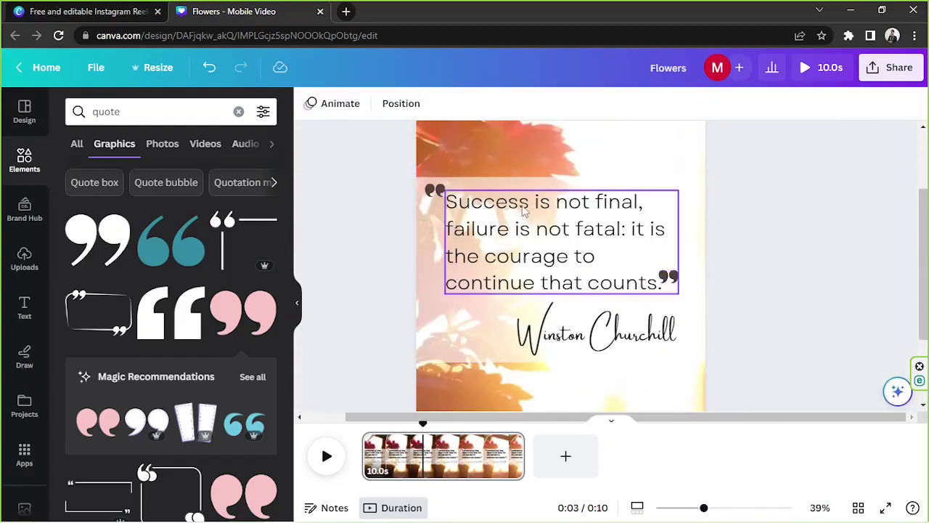
pyautogui.click(842, 265)
pyautogui.moveTo(702, 508); pyautogui.dragTo(683, 508)
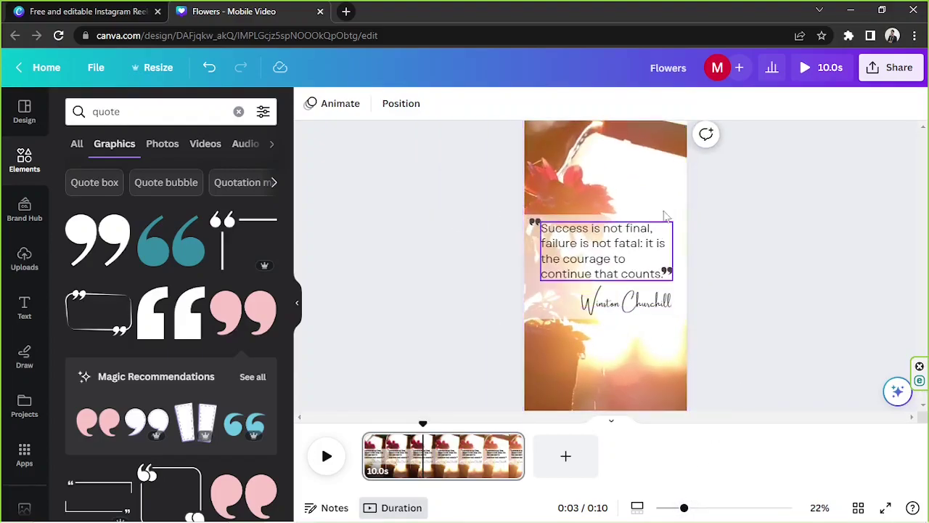
# Search the graphics for "animation" and browse the animated results for a suitable overlay.
pyautogui.click(138, 113)
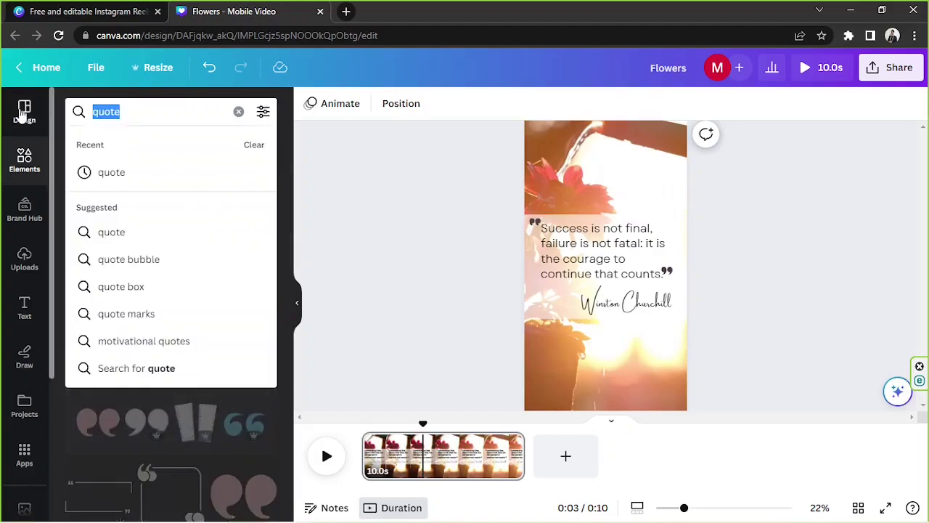
pyautogui.write('anim')
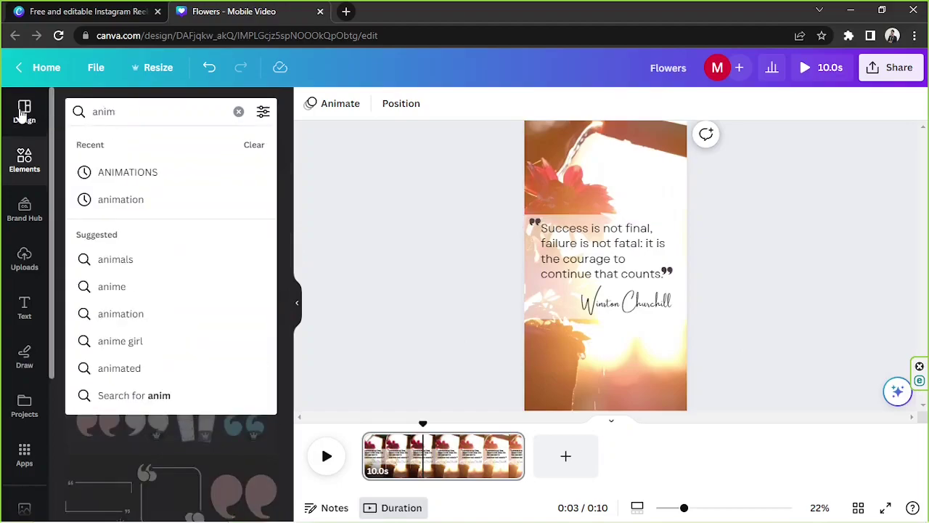
pyautogui.write('ated')
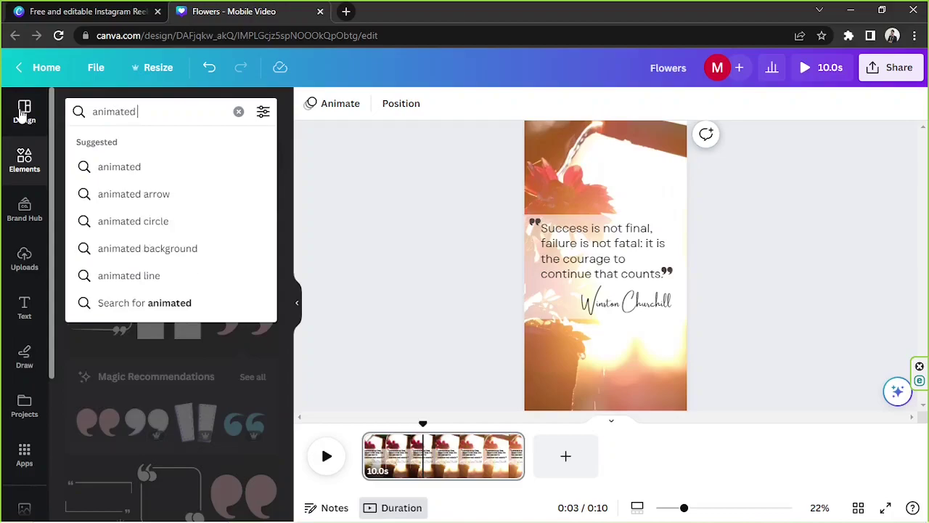
pyautogui.press('BackSpace')
pyautogui.press('BackSpace')
pyautogui.write('ion')
pyautogui.press('Return')
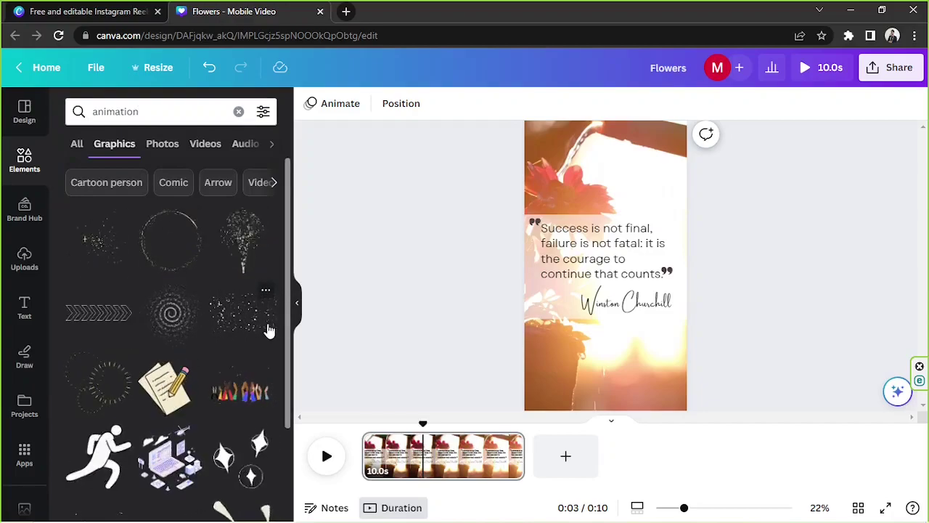
pyautogui.scroll(-2, 269, 326)
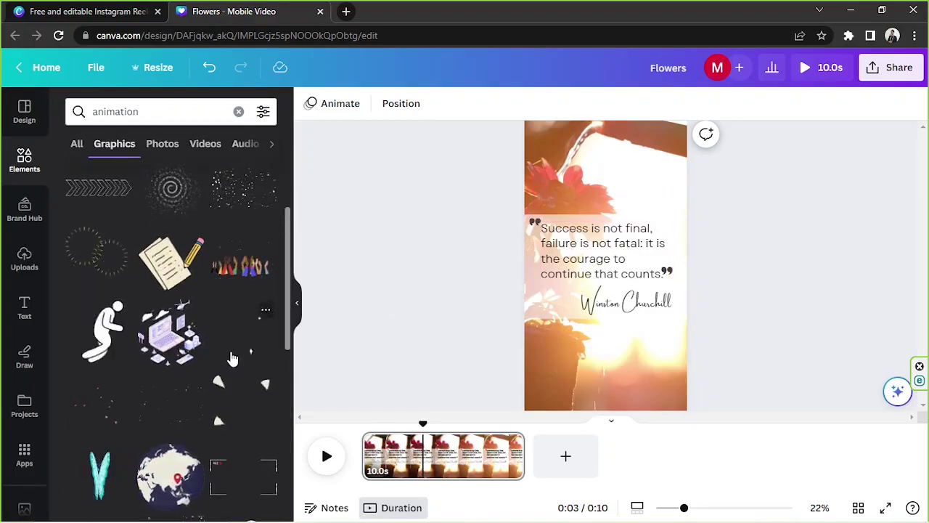
pyautogui.scroll(-3, 247, 341)
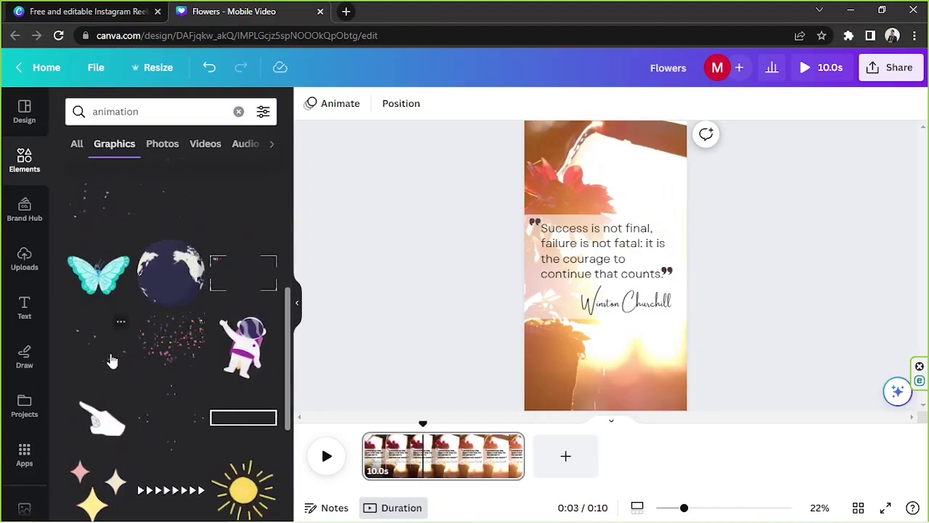
# Search the graphics for "falling leaves", add the animated leaves to the page, and list all magic recommendations.
pyautogui.press('Tab')
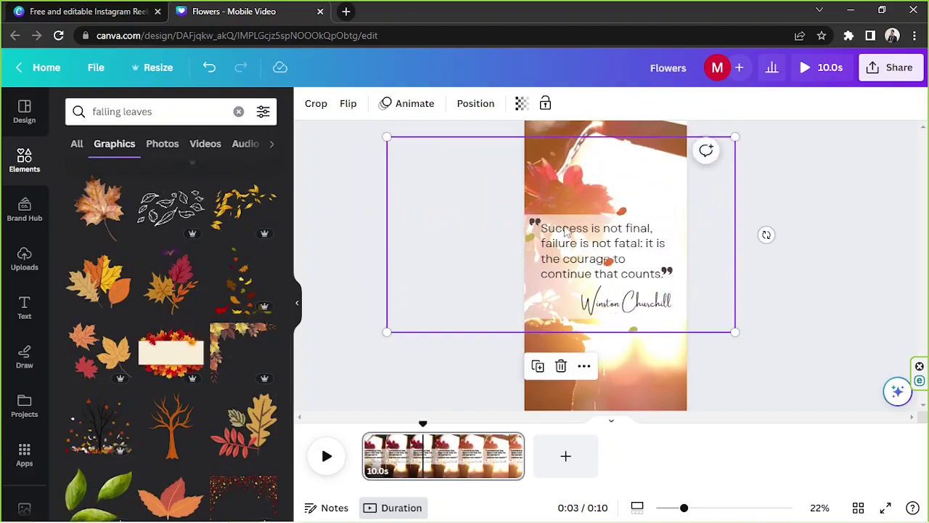
pyautogui.scroll(-10, 235, 328)
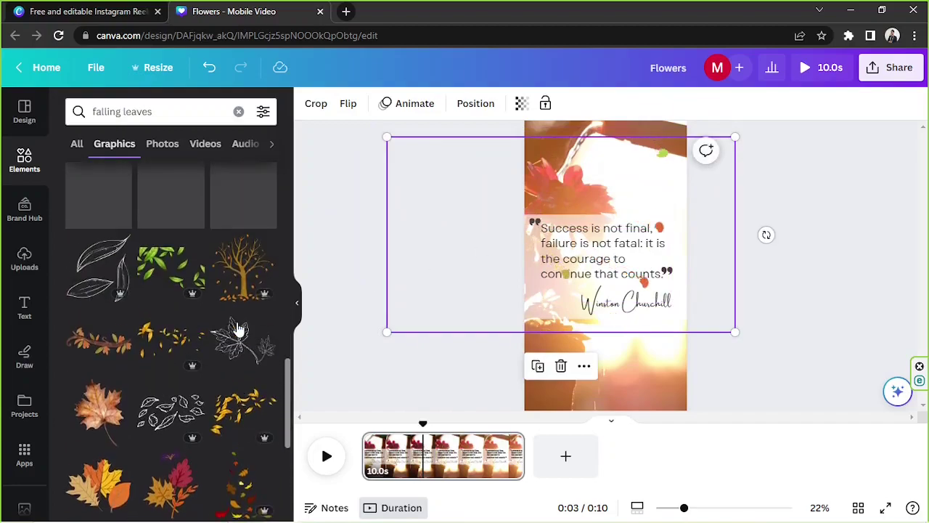
pyautogui.scroll(3, 239, 319)
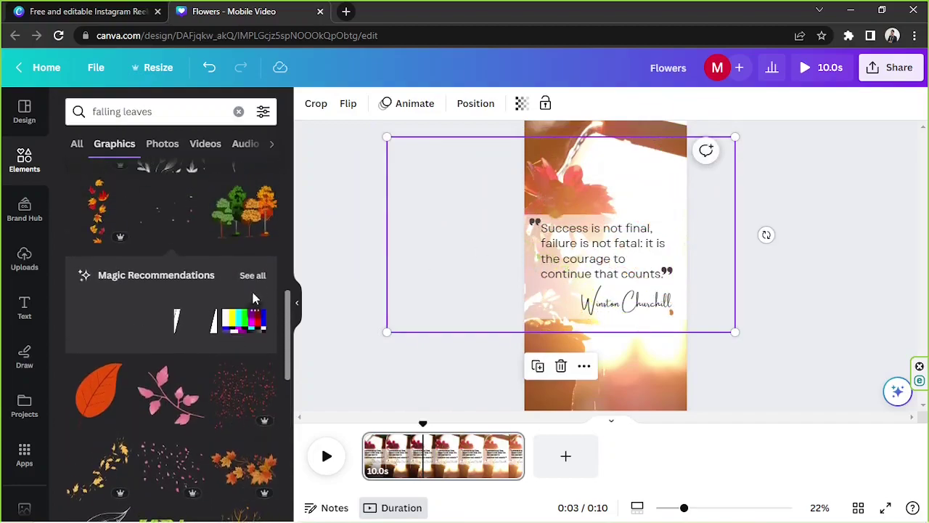
pyautogui.click(253, 276)
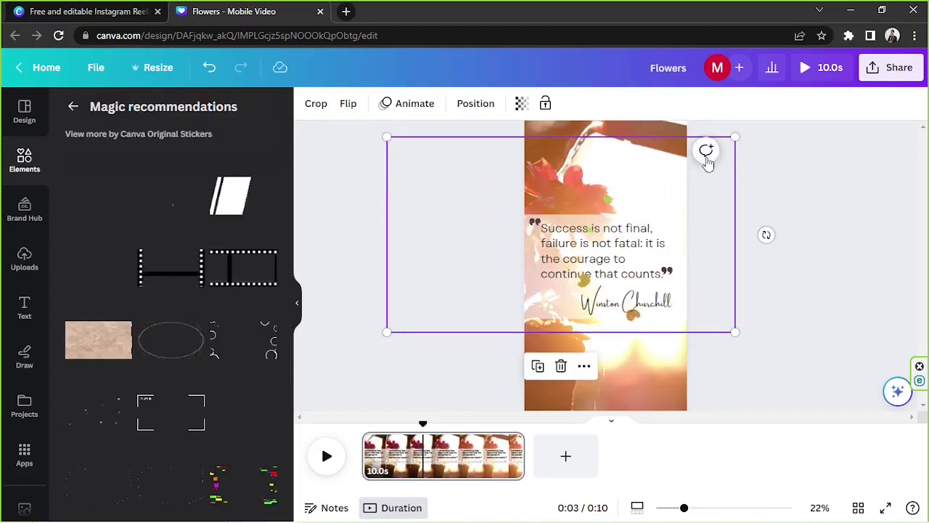
# Replace the leaves with a recommended animated sticker and enlarge it to about 3546 by 1997 px, covering the whole page.
pyautogui.moveTo(735, 332); pyautogui.dragTo(900, 381)
pyautogui.moveTo(683, 507); pyautogui.dragTo(674, 507)
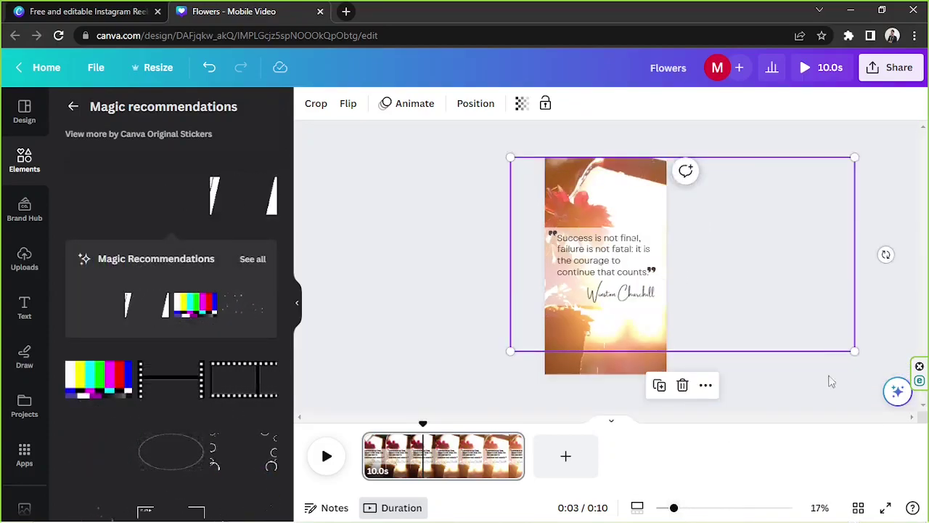
pyautogui.moveTo(873, 372); pyautogui.dragTo(896, 389)
pyautogui.moveTo(788, 345); pyautogui.dragTo(709, 340)
pyautogui.click(850, 323)
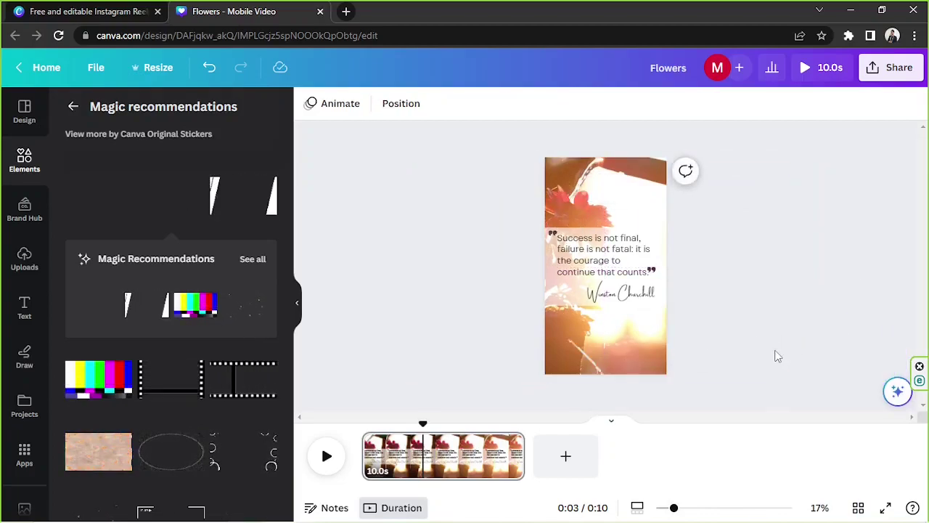
# Send the full-page animated sticker to the back, behind the white rectangle and quote text.
pyautogui.click(615, 329)
pyautogui.click(475, 103)
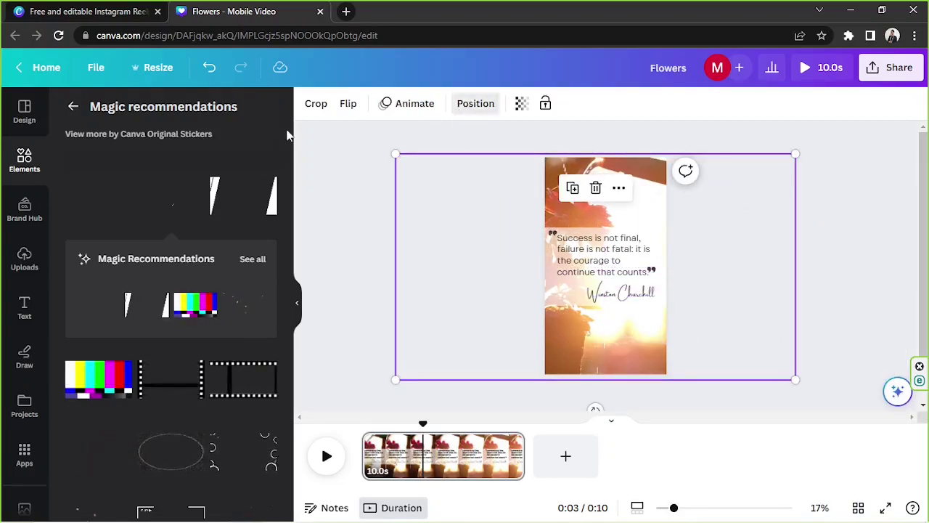
pyautogui.click(225, 166)
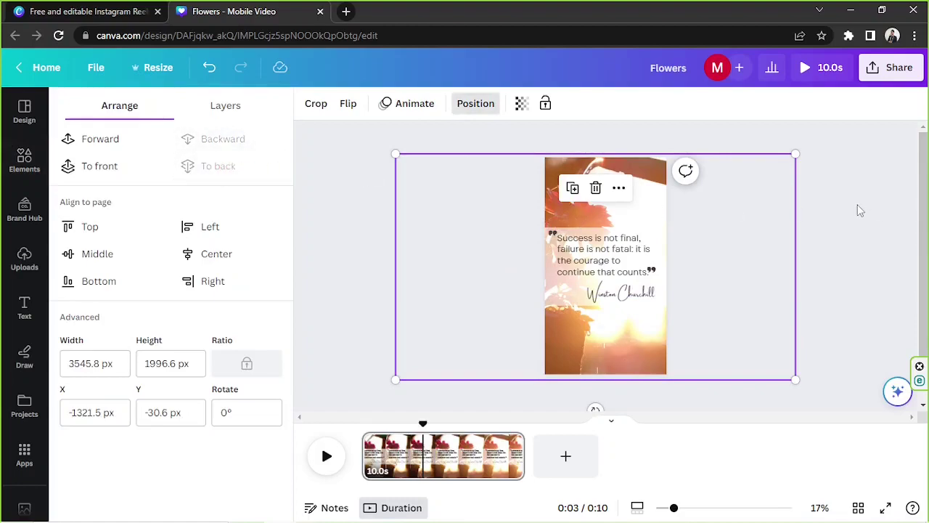
pyautogui.click(860, 210)
# Apply the Pan animation to the opening and closing quotation marks, playing on enter.
pyautogui.click(550, 235)
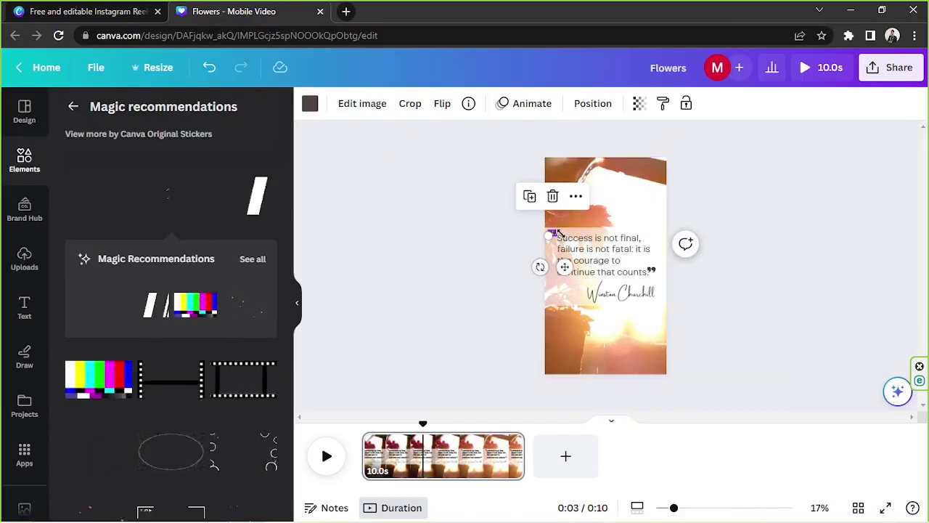
pyautogui.click(688, 509)
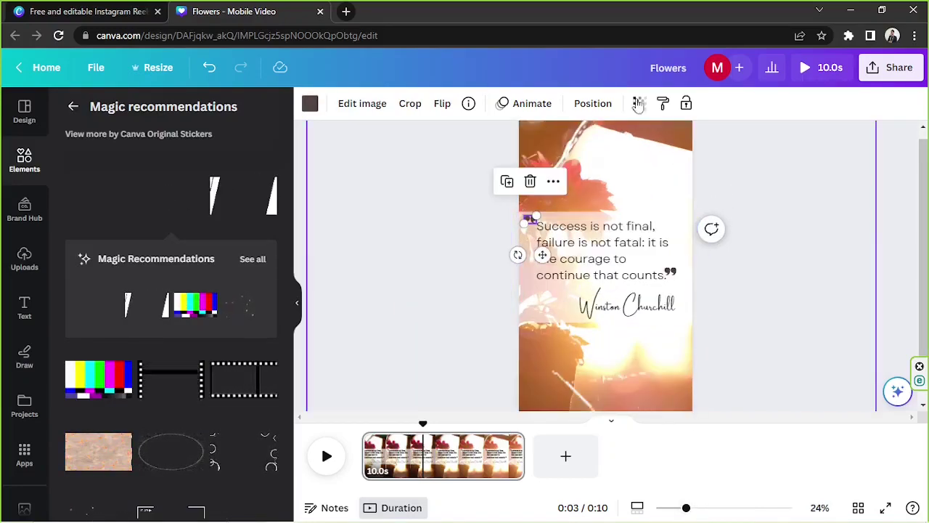
pyautogui.click(531, 103)
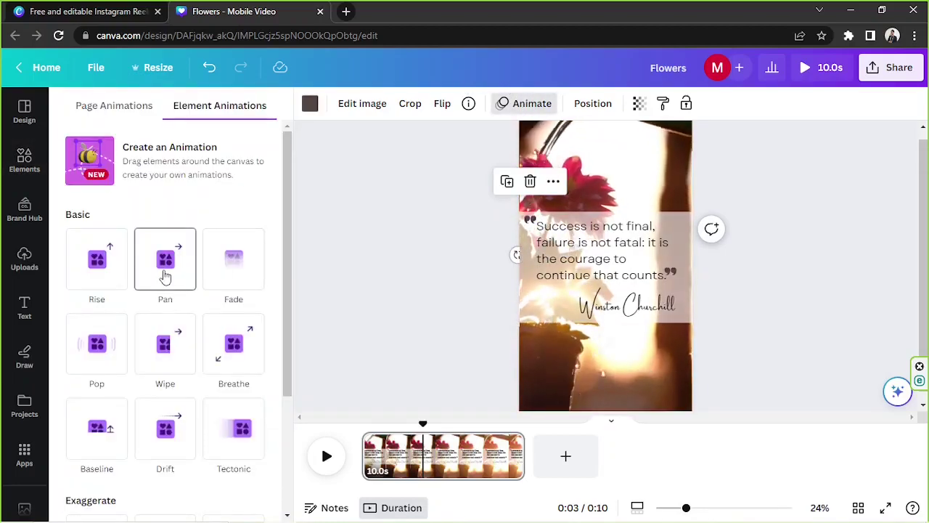
pyautogui.click(165, 273)
pyautogui.scroll(-1, 165, 276)
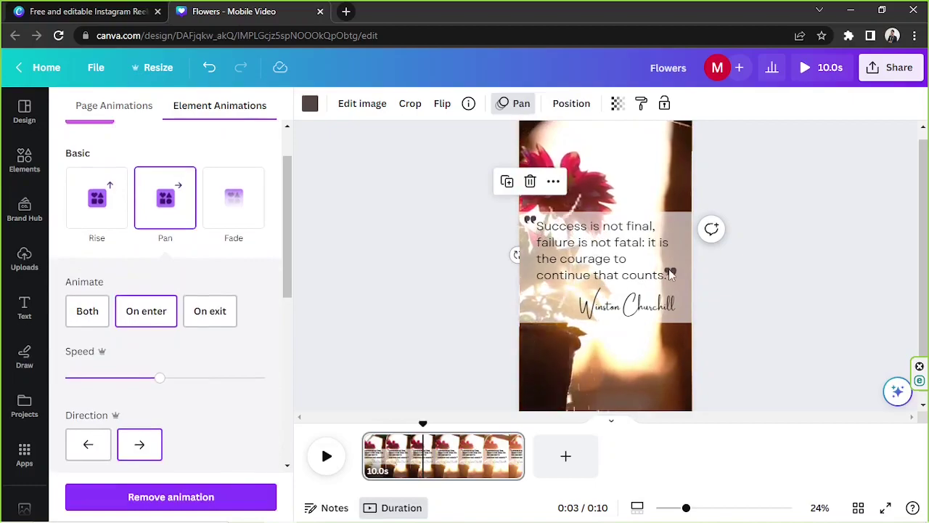
pyautogui.click(670, 271)
pyautogui.click(174, 214)
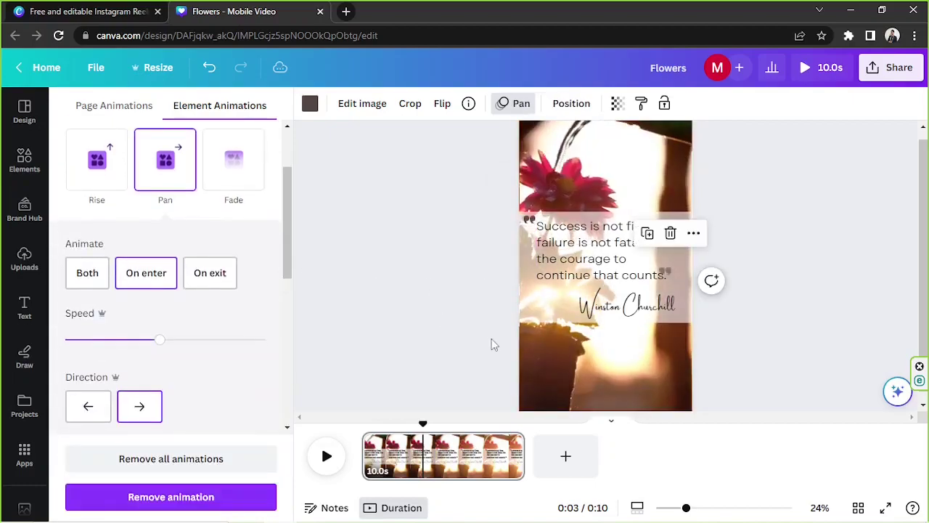
# Apply the Merge writing animation to the quote text, playing on enter.
pyautogui.click(588, 277)
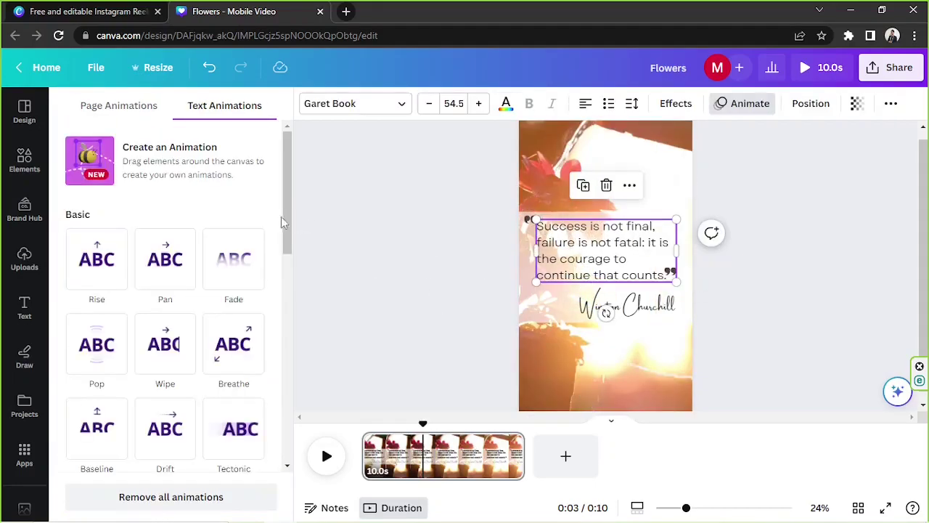
pyautogui.scroll(-4, 100, 394)
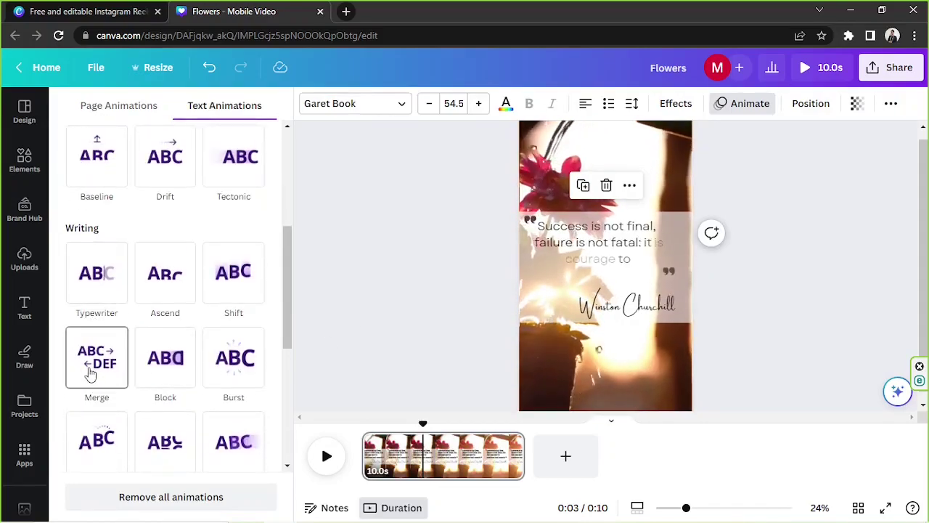
pyautogui.click(91, 373)
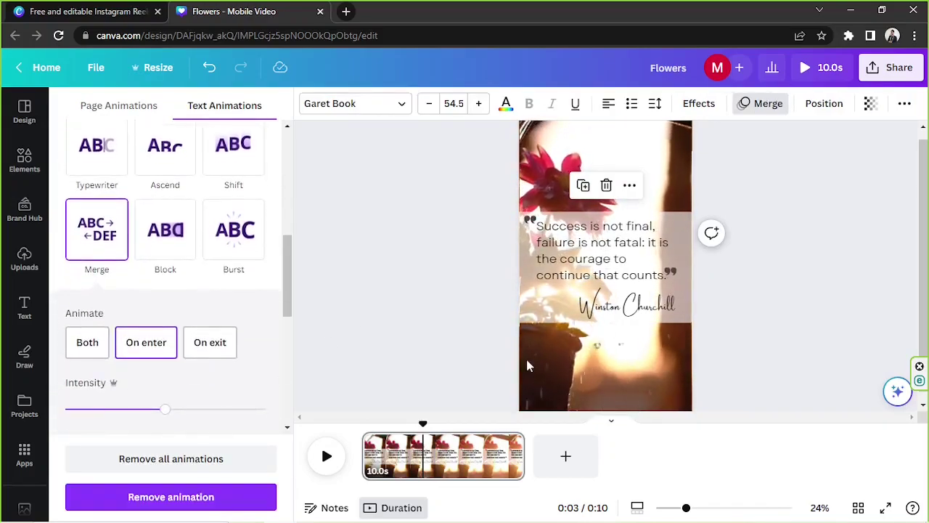
# Apply the Pan text animation to the "Winston Churchill" text, playing on enter.
pyautogui.click(638, 311)
pyautogui.scroll(2, 75, 375)
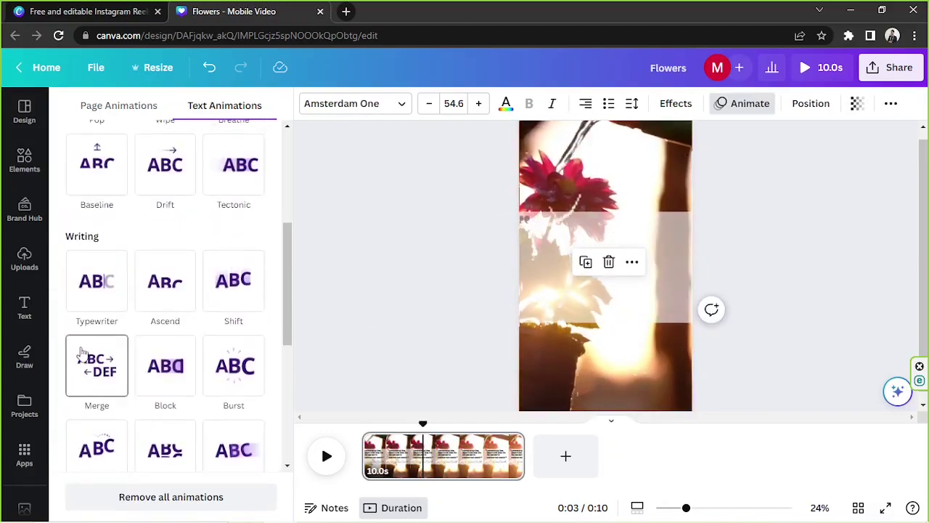
pyautogui.scroll(2, 136, 238)
pyautogui.scroll(2, 152, 169)
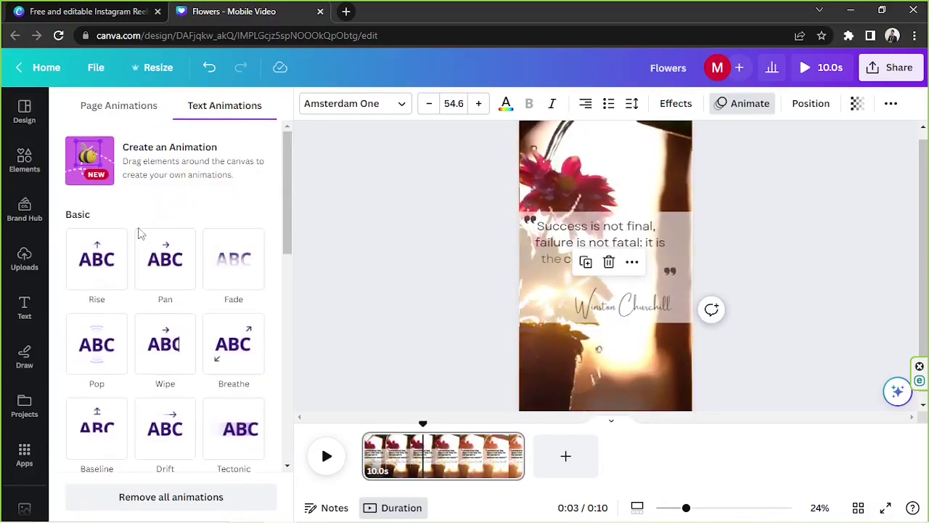
pyautogui.click(155, 267)
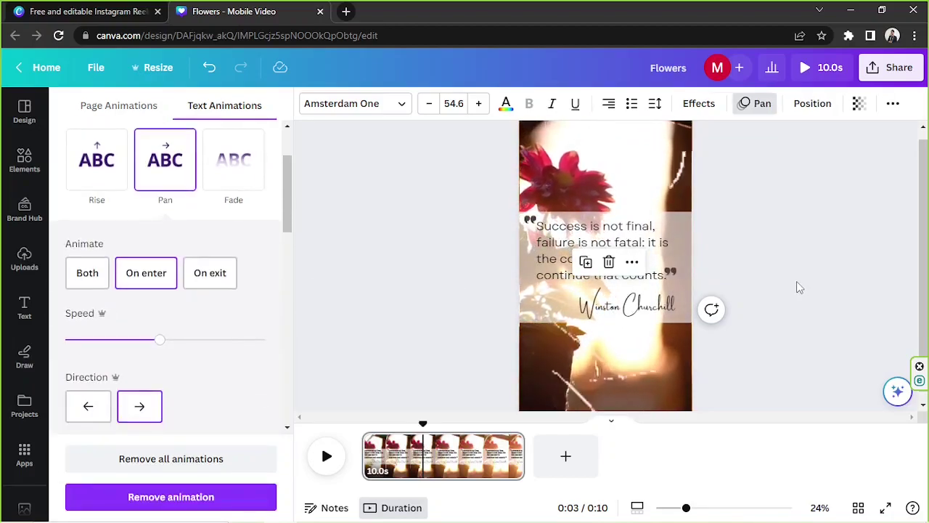
# Return the playhead to 0.0 s and play the full preview of the reel.
pyautogui.click(624, 305)
pyautogui.moveTo(421, 424); pyautogui.dragTo(363, 424)
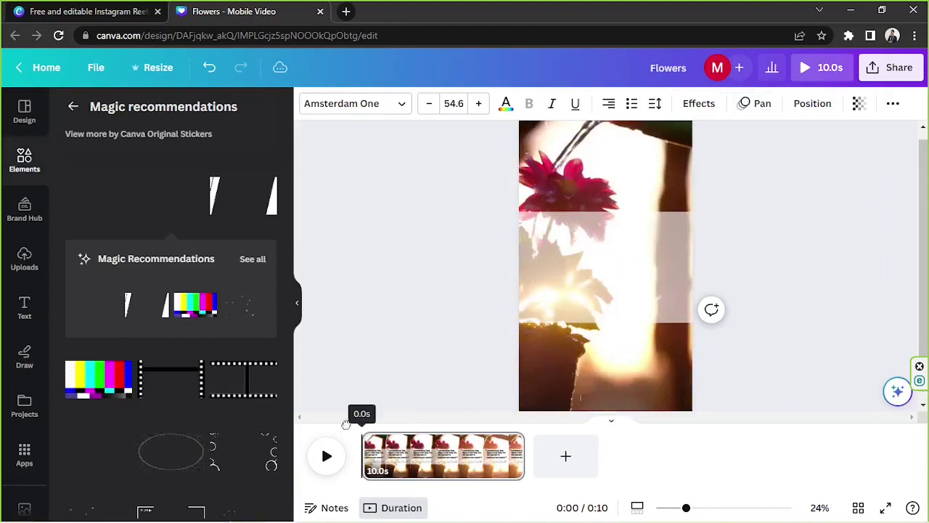
pyautogui.click(823, 66)
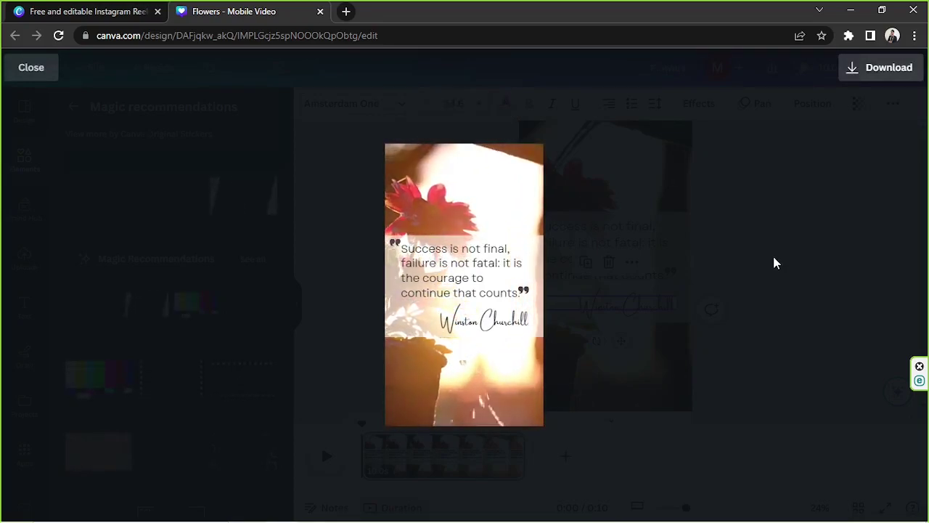
# Close the preview, add a second page, and set the uploaded 20.8 s cosmos flower video as its background.
pyautogui.press('Escape')
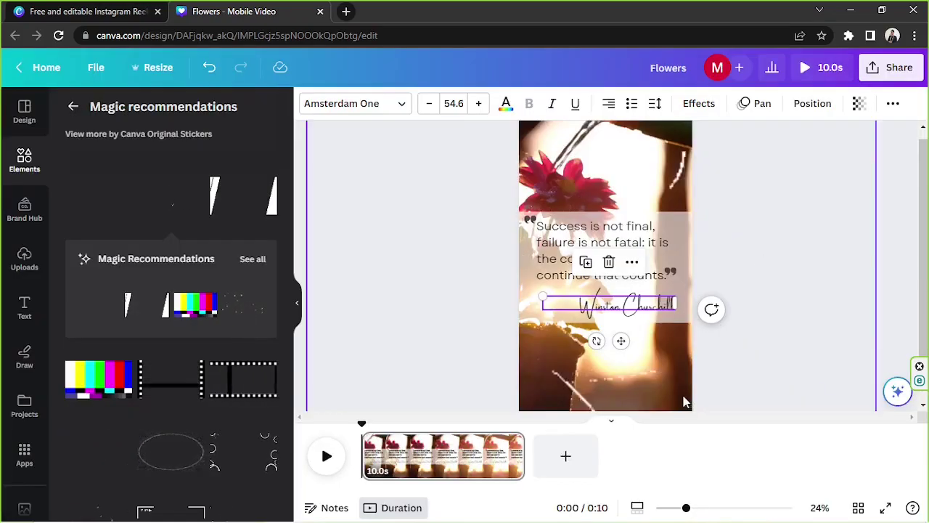
pyautogui.click(569, 457)
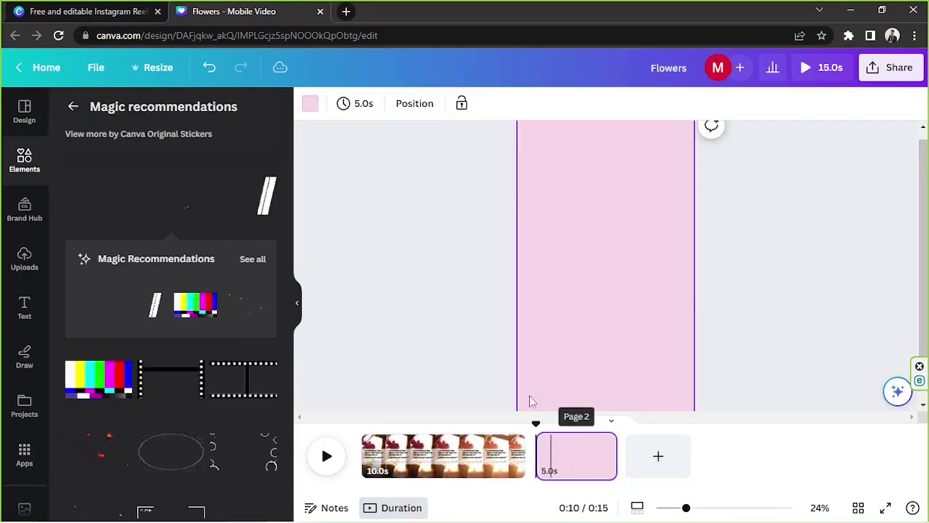
pyautogui.click(37, 261)
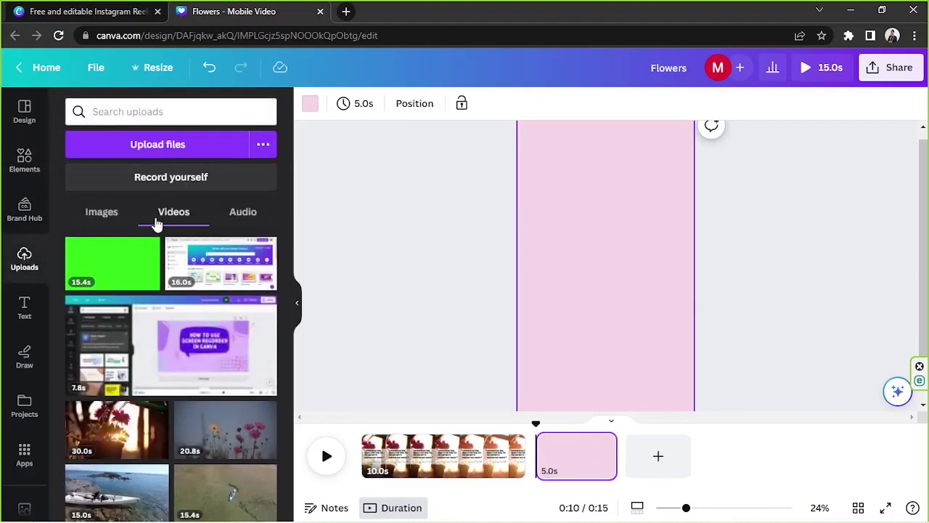
pyautogui.scroll(-1, 167, 322)
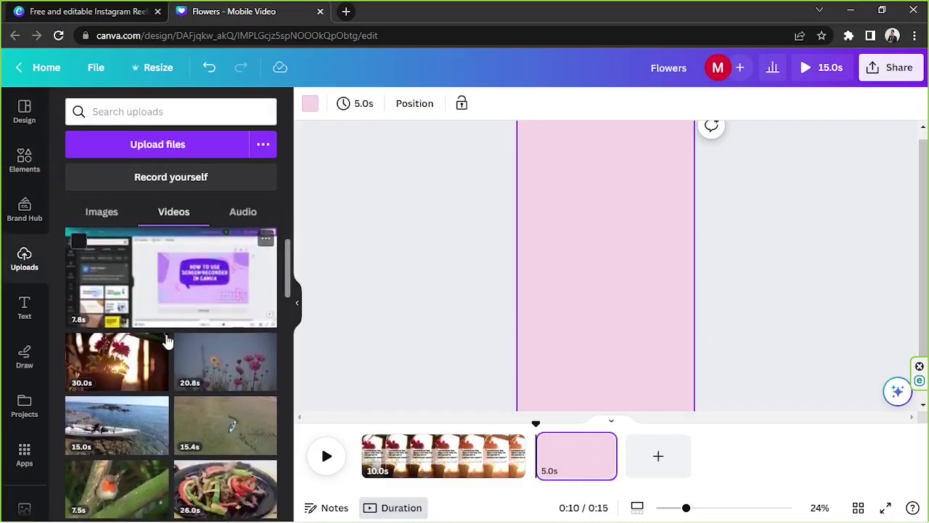
pyautogui.click(243, 367)
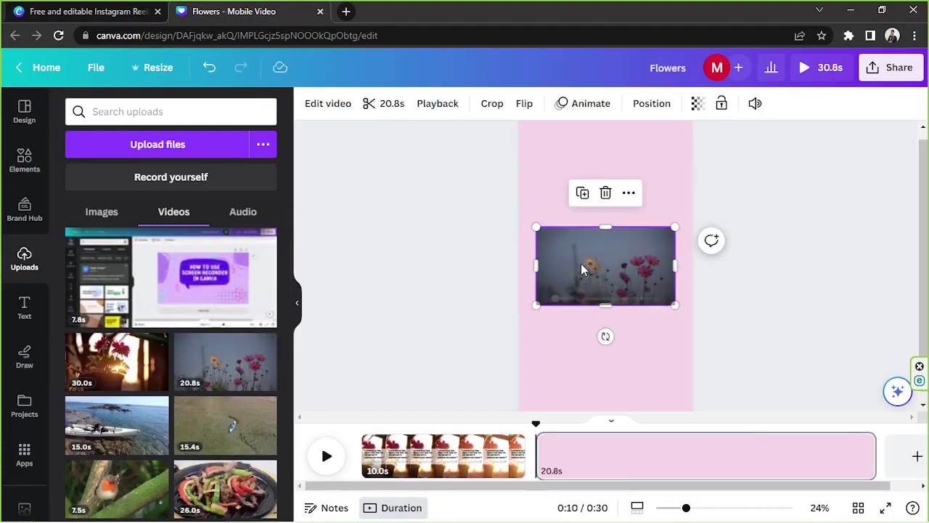
pyautogui.rightClick(584, 270)
pyautogui.click(620, 504)
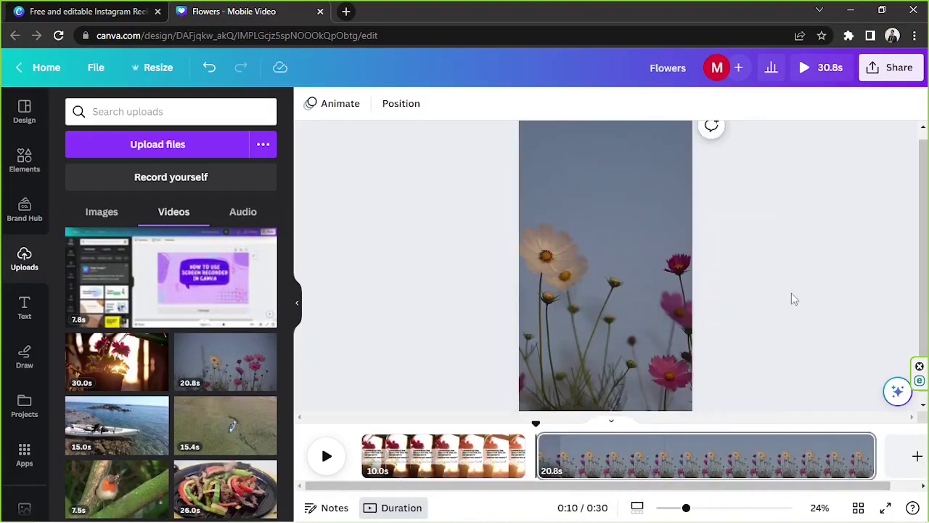
# Trim the second page's background video to a duration of 5.0 s.
pyautogui.click(595, 432)
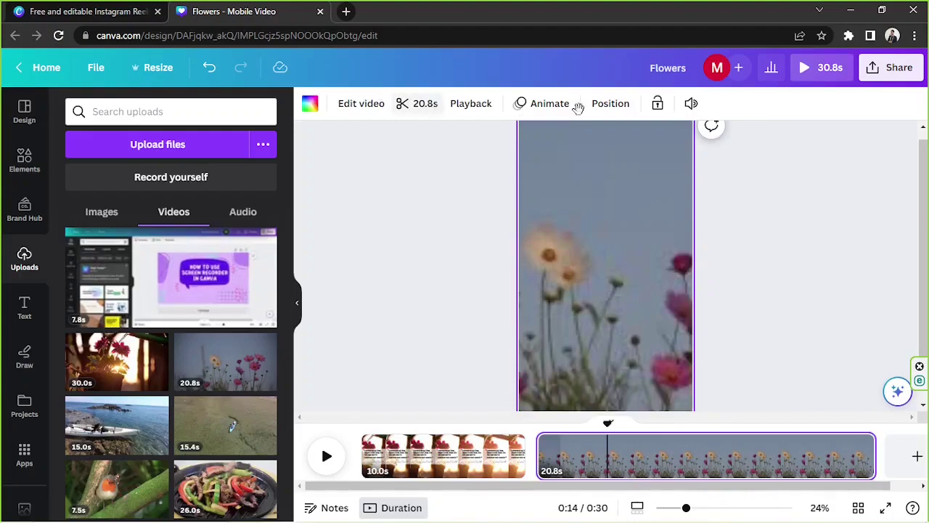
pyautogui.click(418, 103)
pyautogui.click(336, 97)
pyautogui.write('5')
pyautogui.press('Return')
pyautogui.click(360, 247)
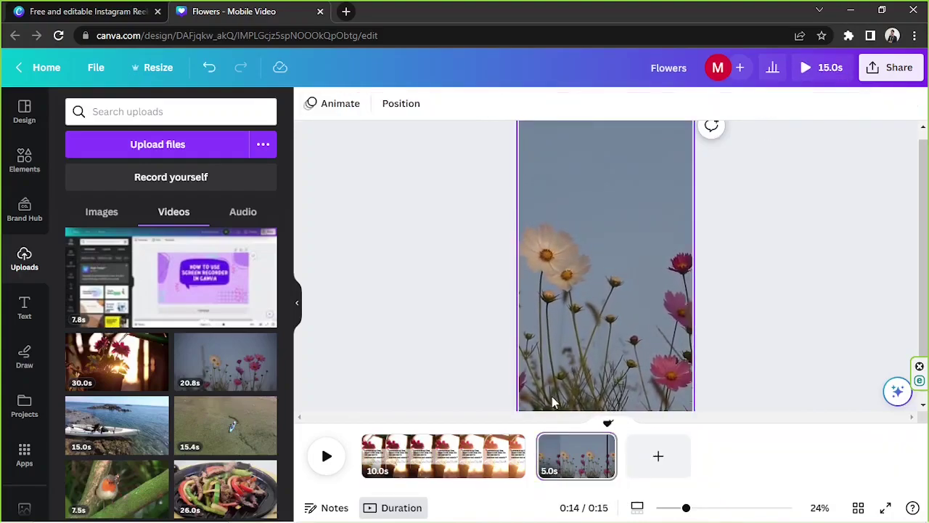
# Add a Flow transition between the first and second pages.
pyautogui.moveTo(535, 468)
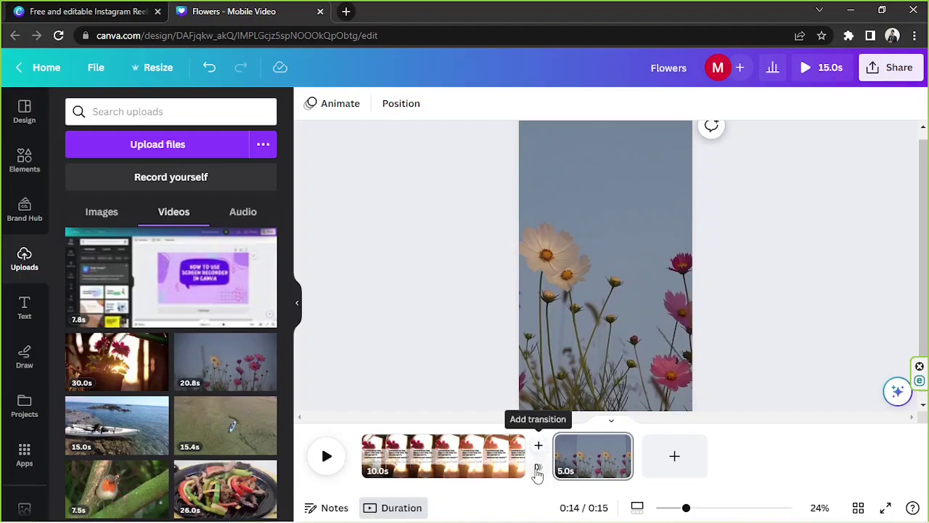
pyautogui.click(538, 468)
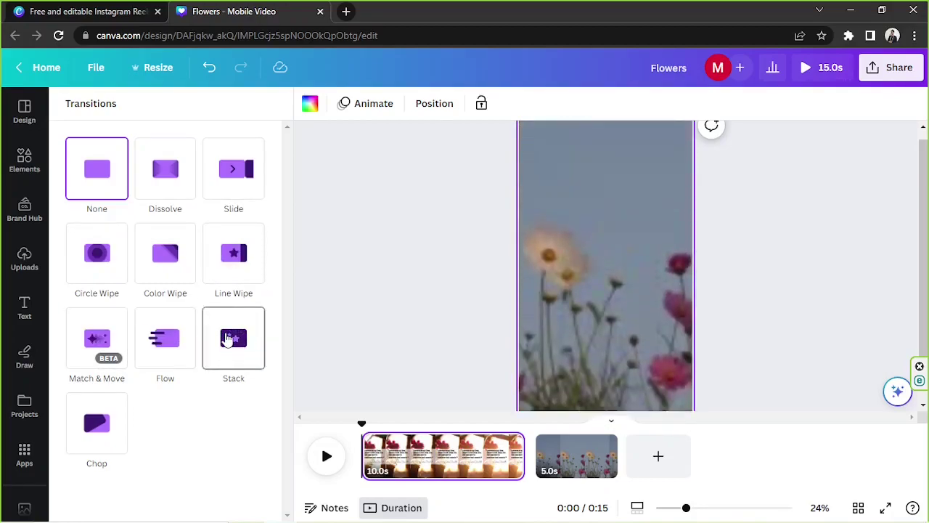
pyautogui.click(172, 344)
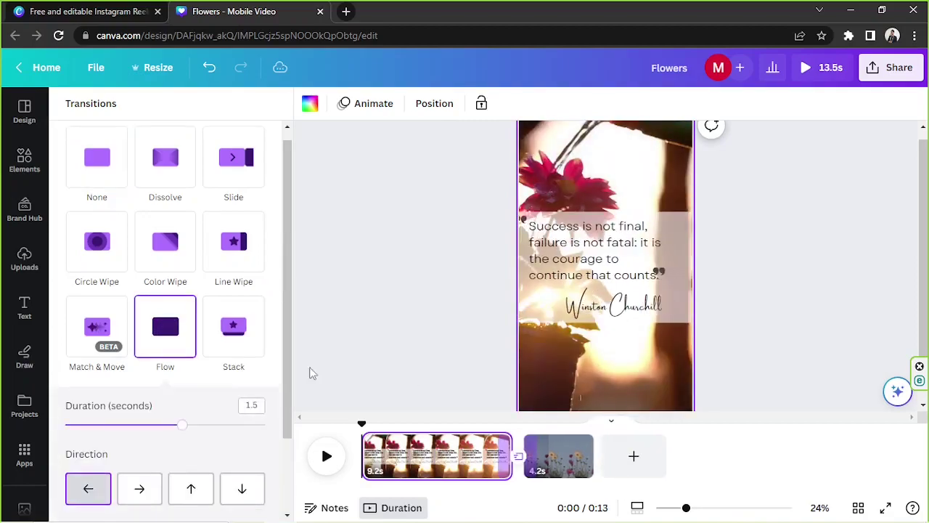
pyautogui.click(862, 325)
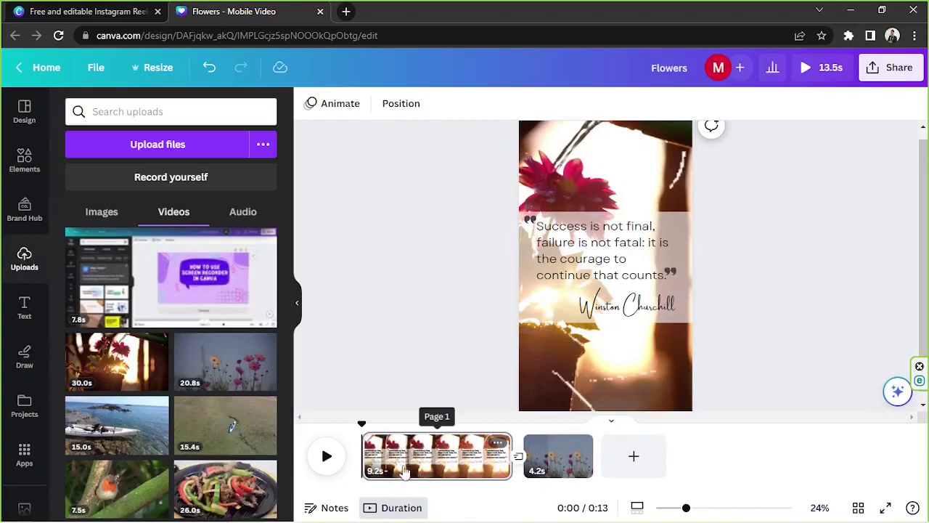
# Upload the audio file cinematic-ambient-piano-118668 from the Music BGs folder and add it to the reel as its soundtrack.
pyautogui.click(553, 451)
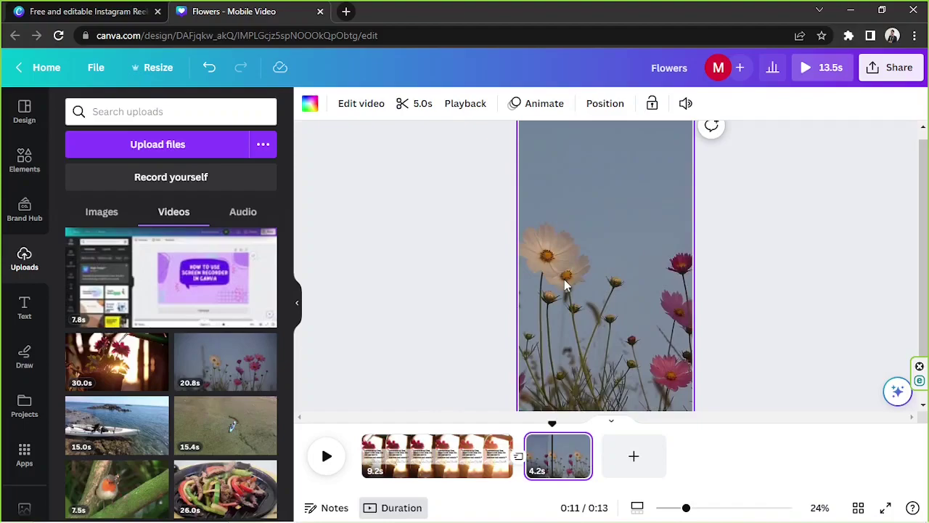
pyautogui.click(398, 450)
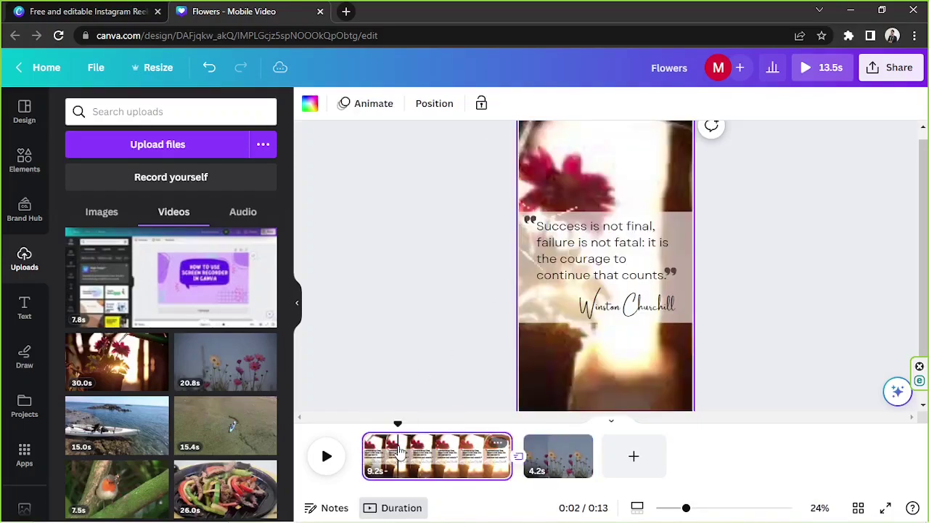
pyautogui.click(234, 221)
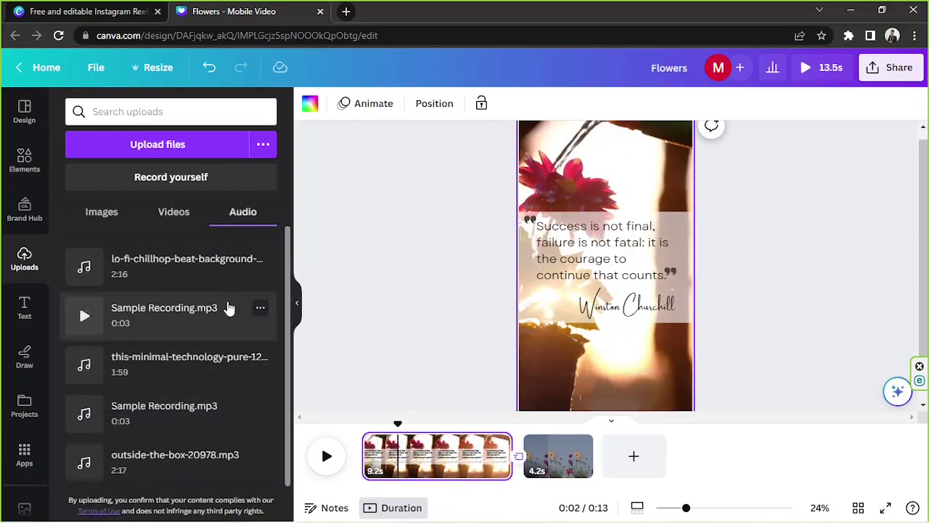
pyautogui.click(185, 143)
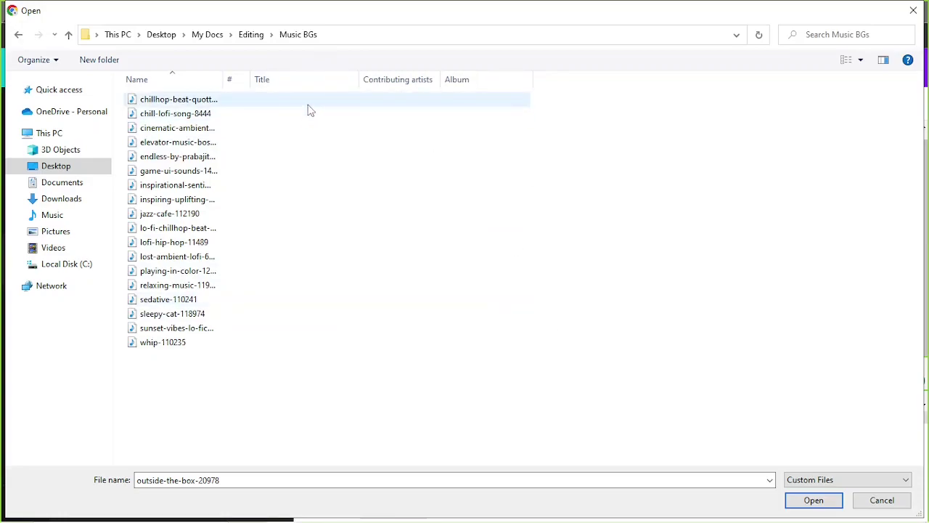
pyautogui.click(214, 129)
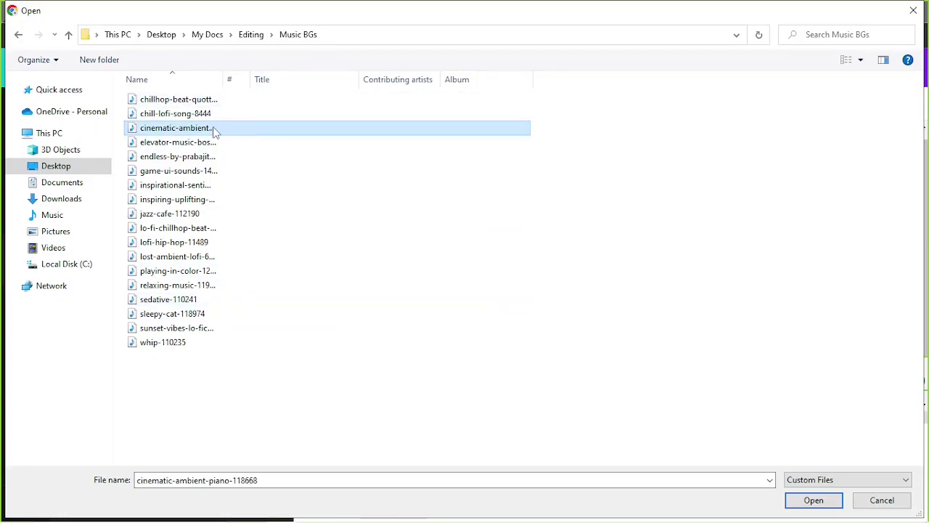
pyautogui.click(814, 500)
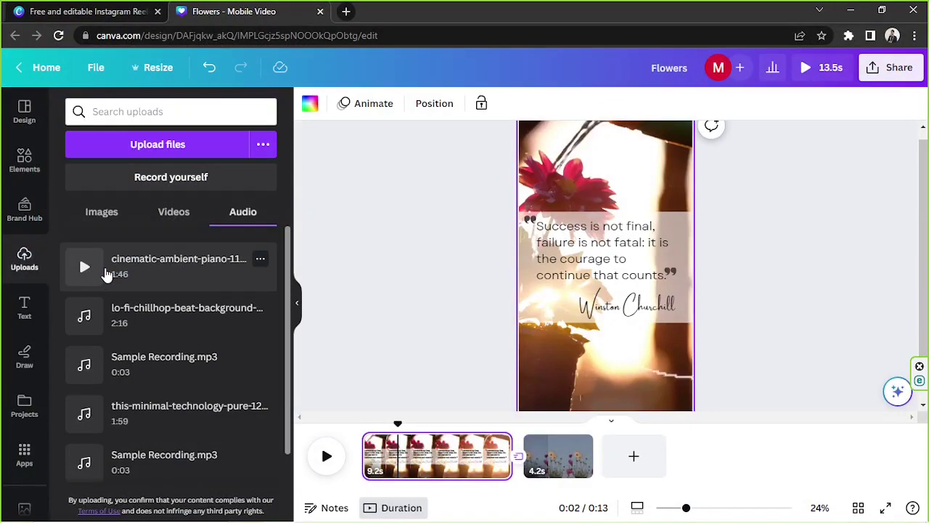
pyautogui.moveTo(105, 270); pyautogui.dragTo(368, 259)
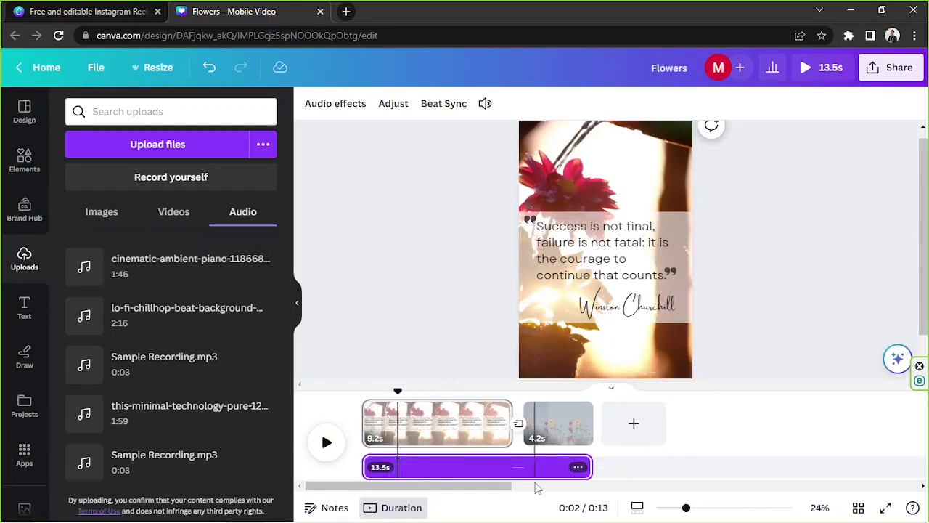
# Lower the piano audio track's volume to 39.
pyautogui.click(579, 468)
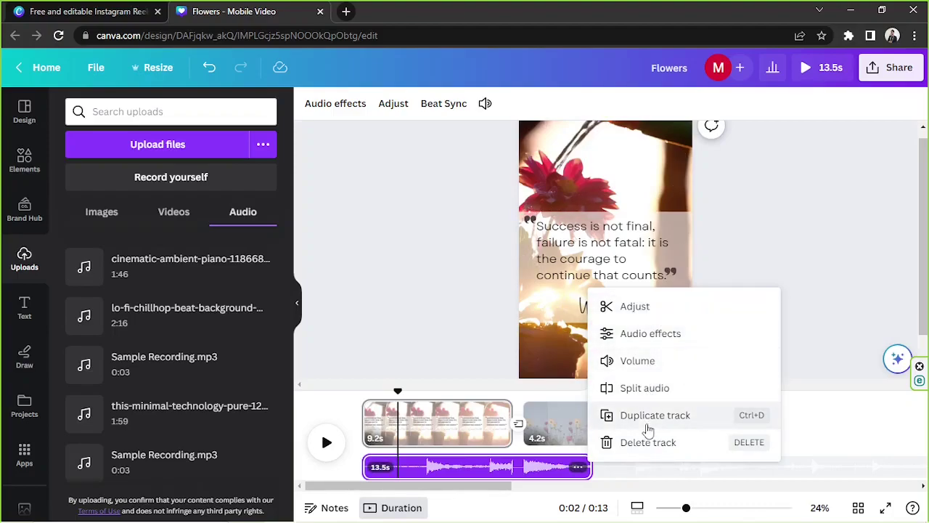
pyautogui.click(658, 373)
pyautogui.moveTo(291, 171); pyautogui.dragTo(270, 171)
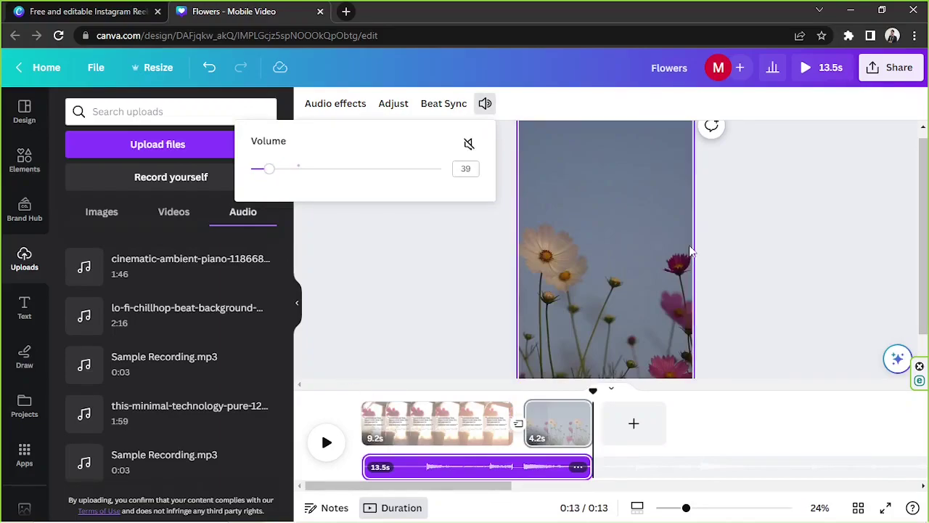
# Return the playhead to 0.0 s and examine several moments of the first page.
pyautogui.click(407, 415)
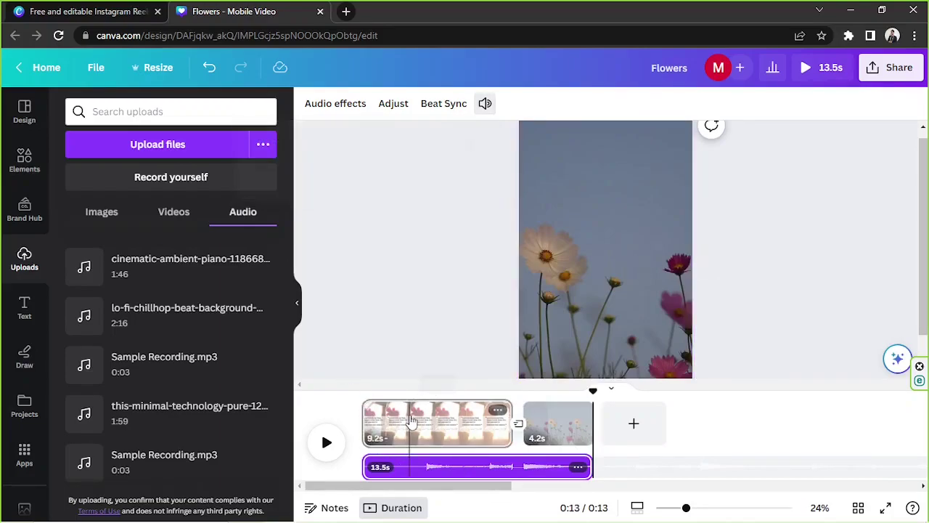
pyautogui.moveTo(409, 391); pyautogui.dragTo(341, 389)
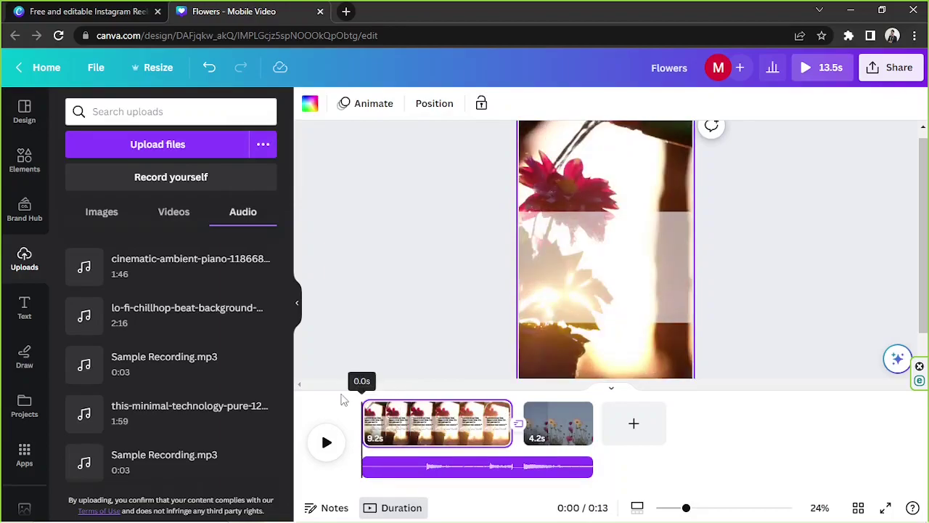
pyautogui.click(436, 424)
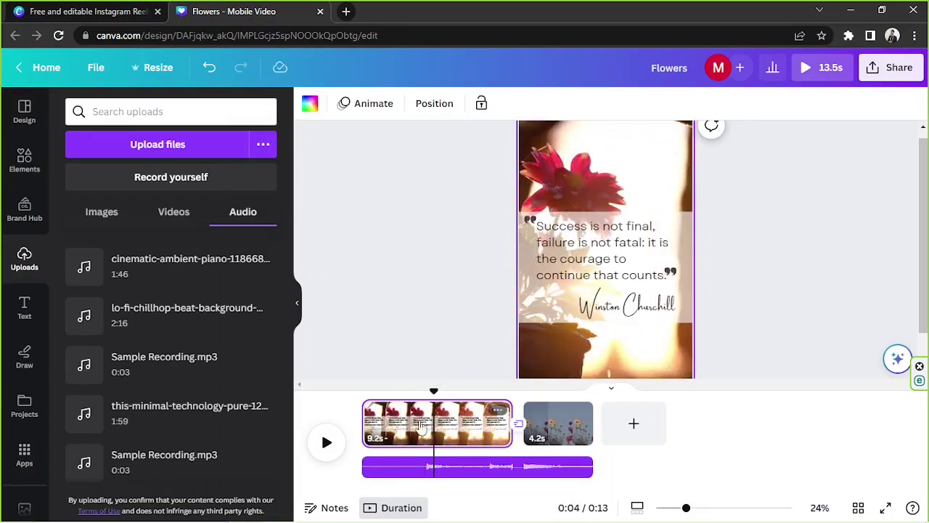
pyautogui.click(403, 425)
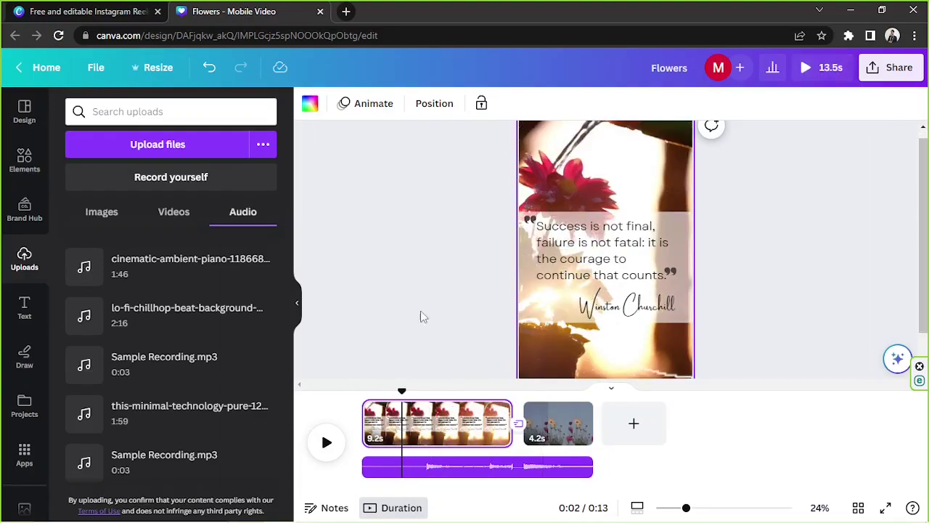
pyautogui.click(442, 439)
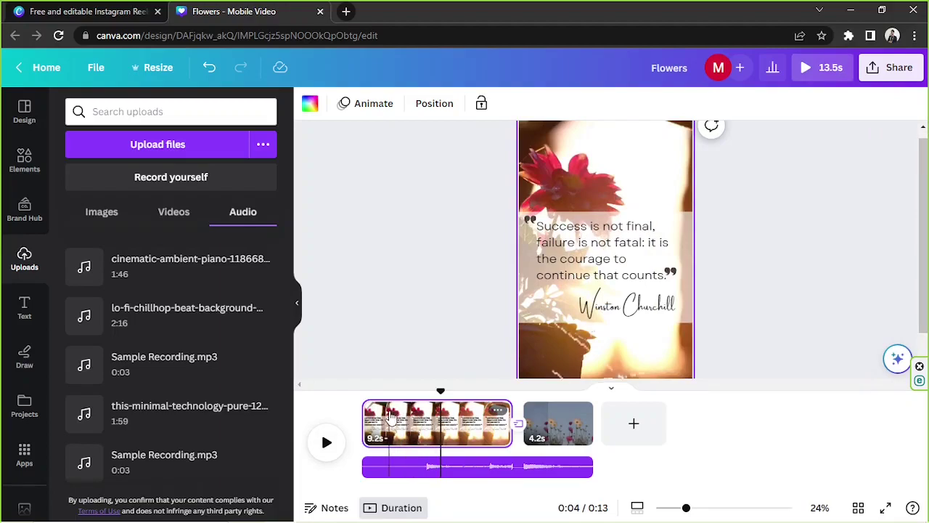
pyautogui.click(387, 421)
# Examine the volume settings of the first page's background video and close them without changes.
pyautogui.scroll(-2, 707, 181)
pyautogui.click(707, 181)
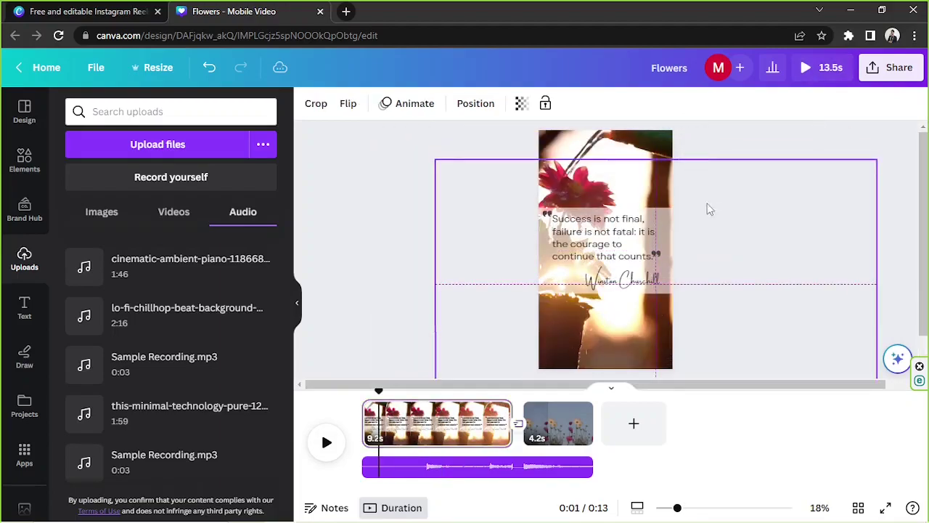
pyautogui.click(591, 142)
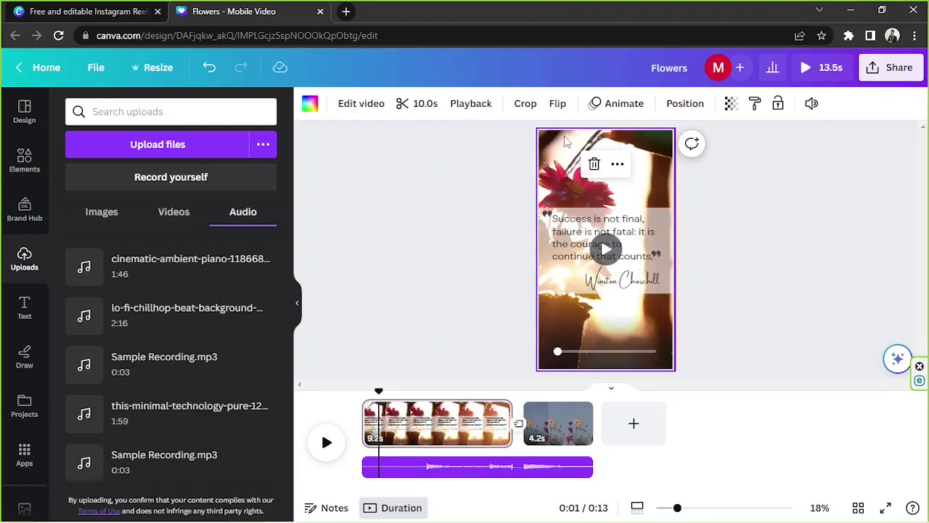
pyautogui.click(813, 107)
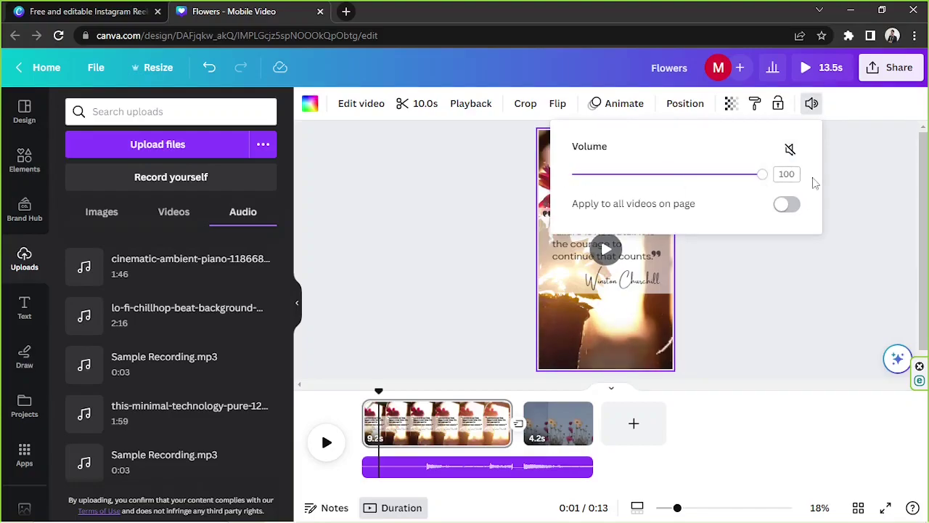
pyautogui.click(602, 246)
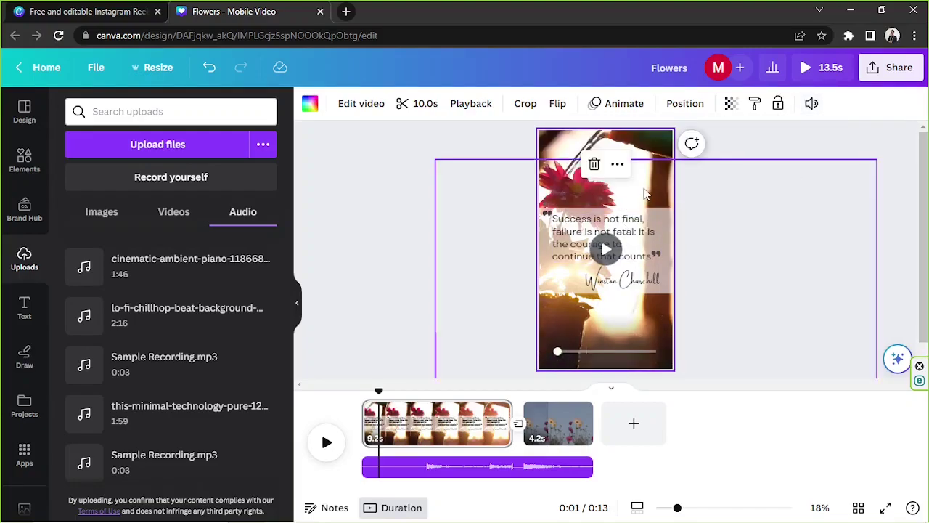
pyautogui.click(494, 210)
pyautogui.click(319, 210)
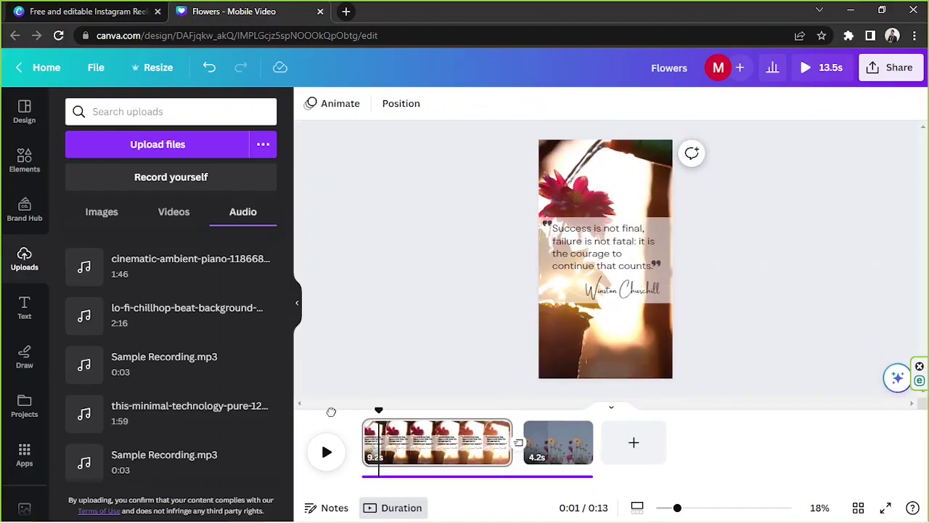
# Play the full 13.5 s reel preview, close it, and collapse the uploads list to enlarge the workspace.
pyautogui.click(802, 69)
pyautogui.click(807, 69)
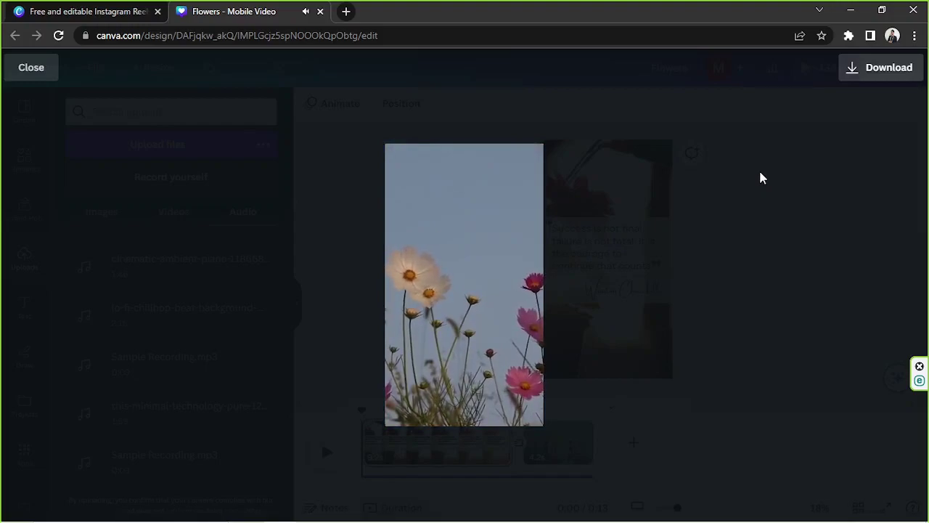
pyautogui.click(761, 178)
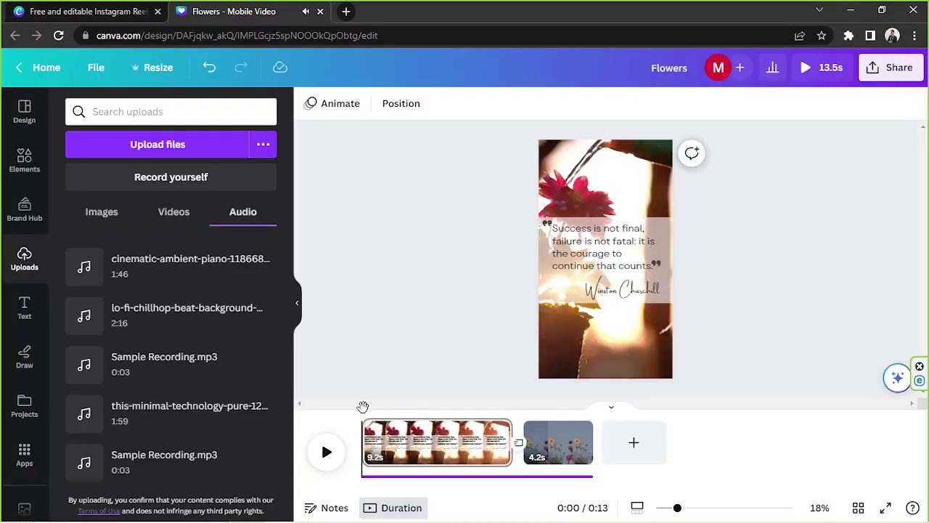
pyautogui.click(361, 408)
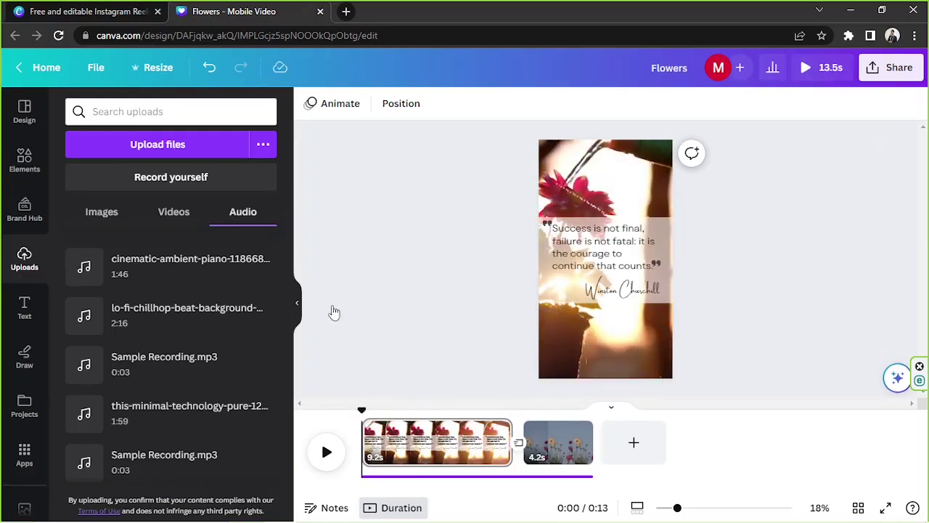
pyautogui.click(296, 303)
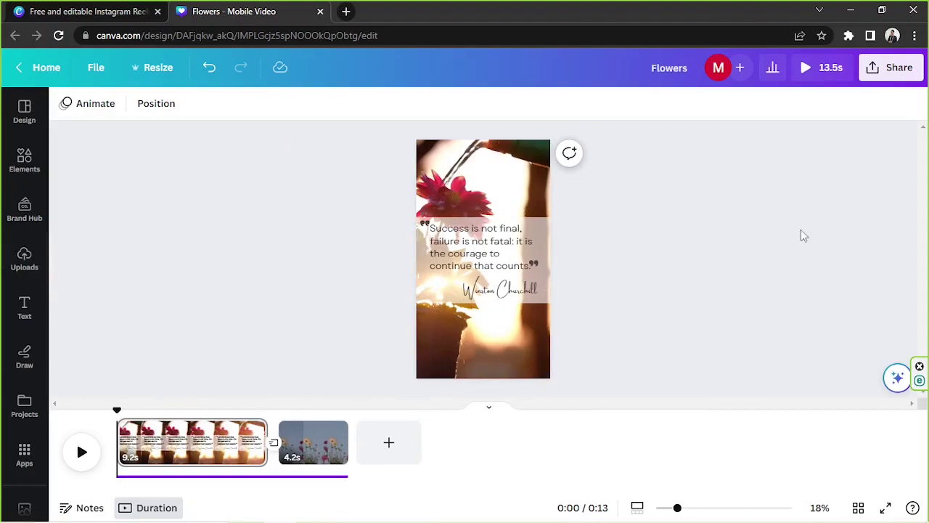
# Examine the options for posting the design to Instagram and the download settings for all pages, and close sharing without publishing or downloading.
pyautogui.moveTo(387, 139); pyautogui.dragTo(624, 366)
pyautogui.click(889, 70)
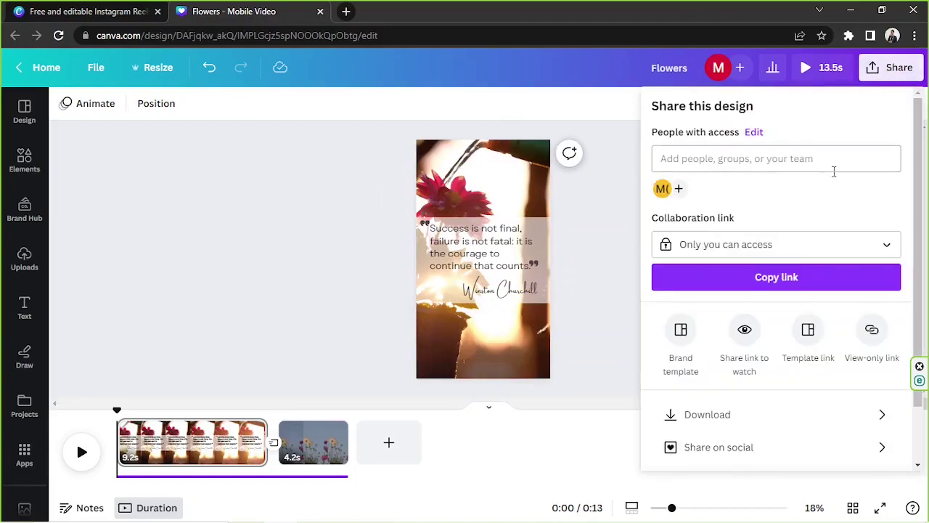
pyautogui.scroll(-2, 827, 171)
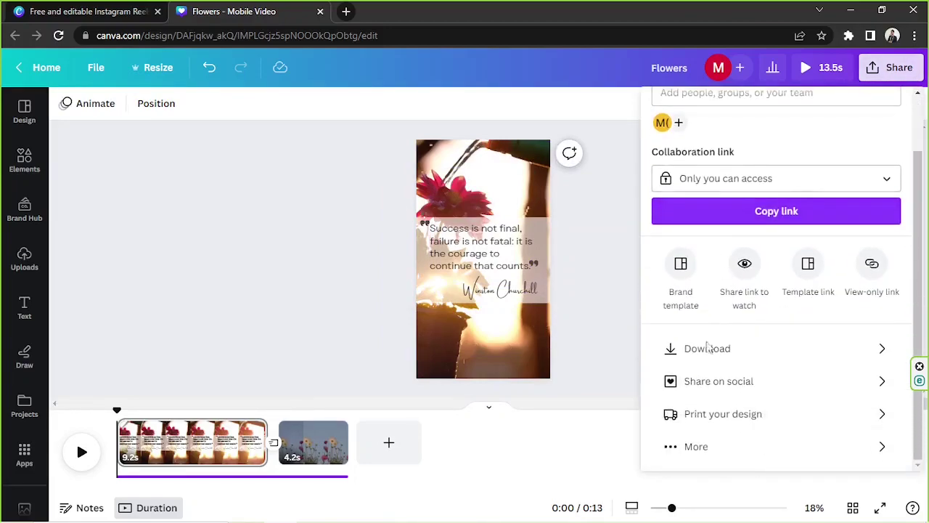
pyautogui.click(740, 390)
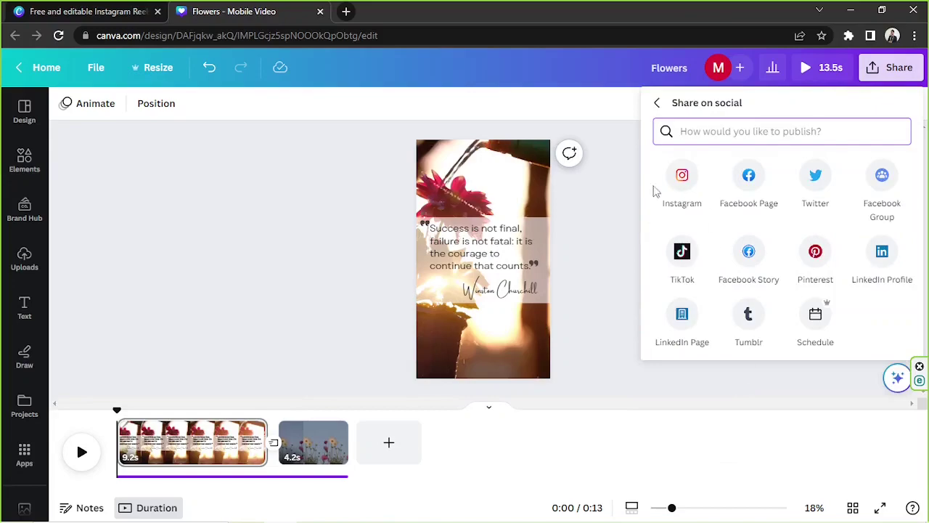
pyautogui.click(682, 174)
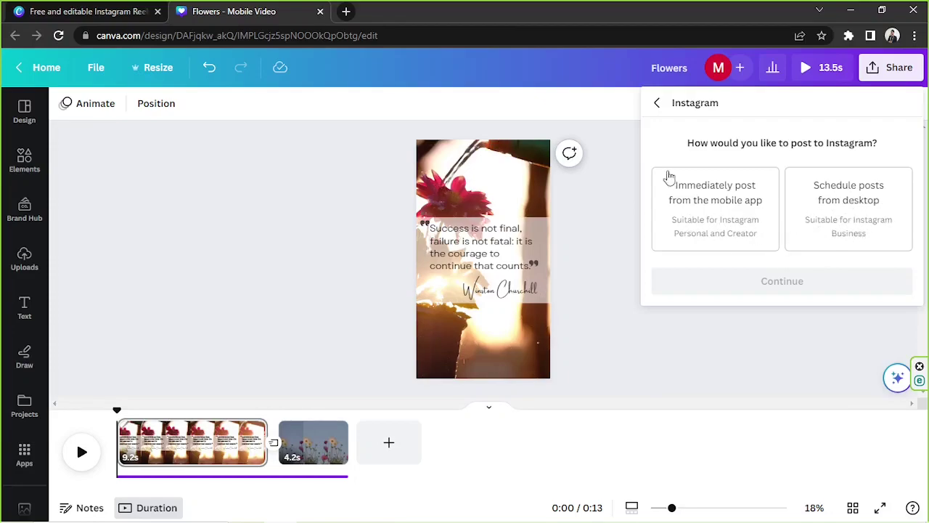
pyautogui.click(659, 104)
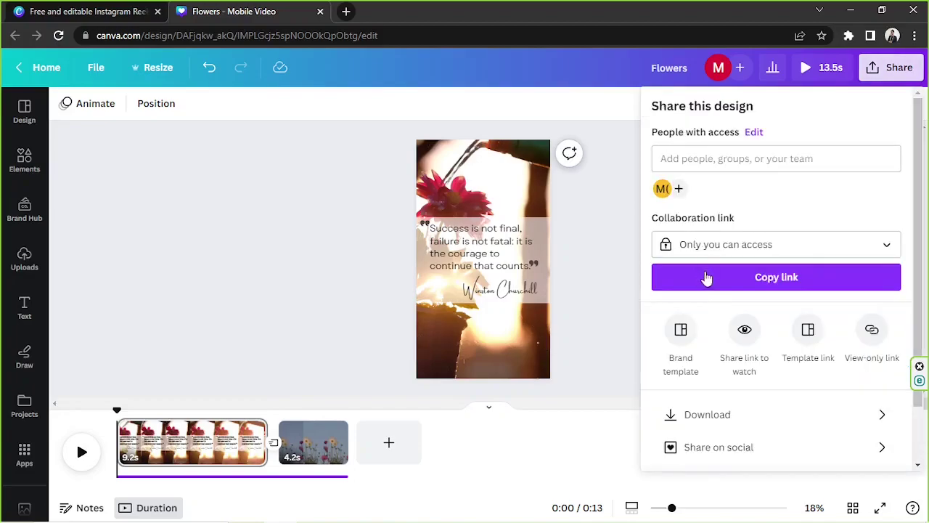
pyautogui.click(713, 413)
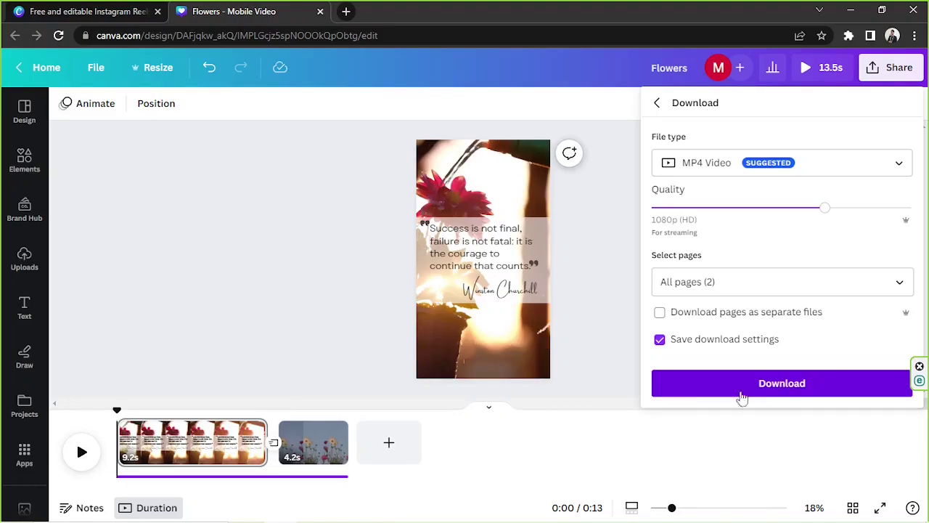
pyautogui.click(592, 319)
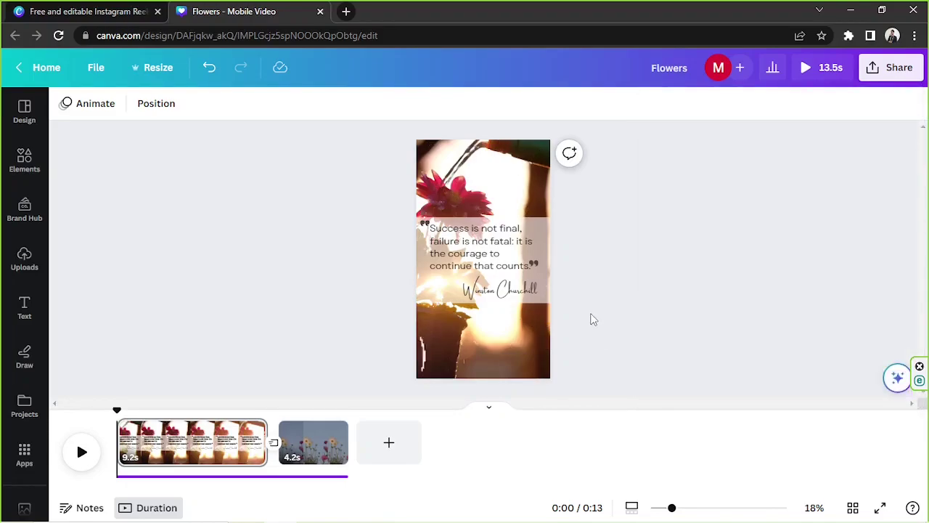